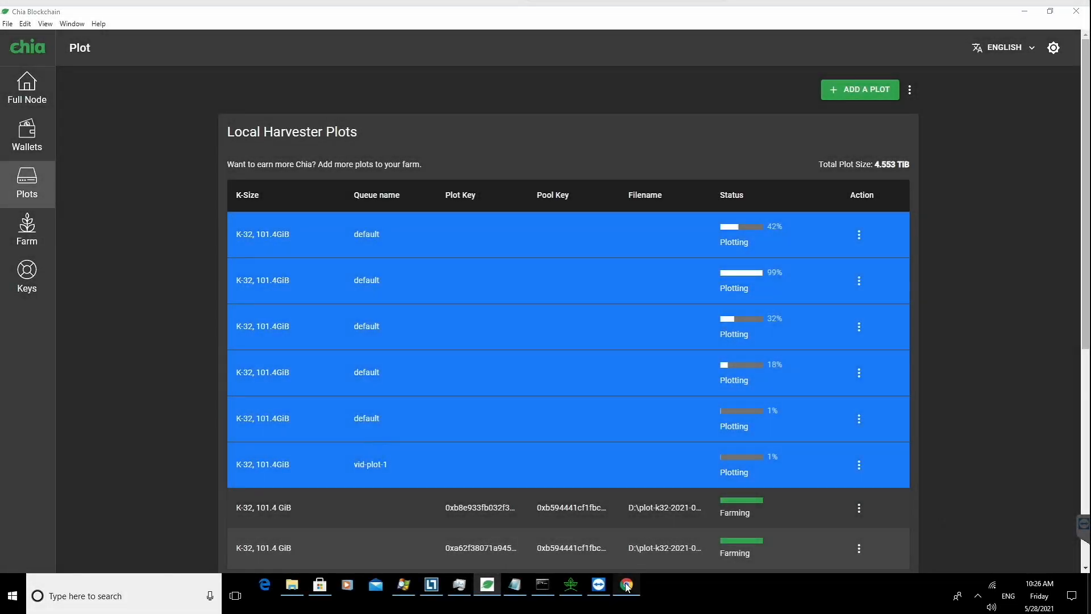
Step: Switch to the browser and read through the Process Explorer v16.41 download page
left_click(628, 584)
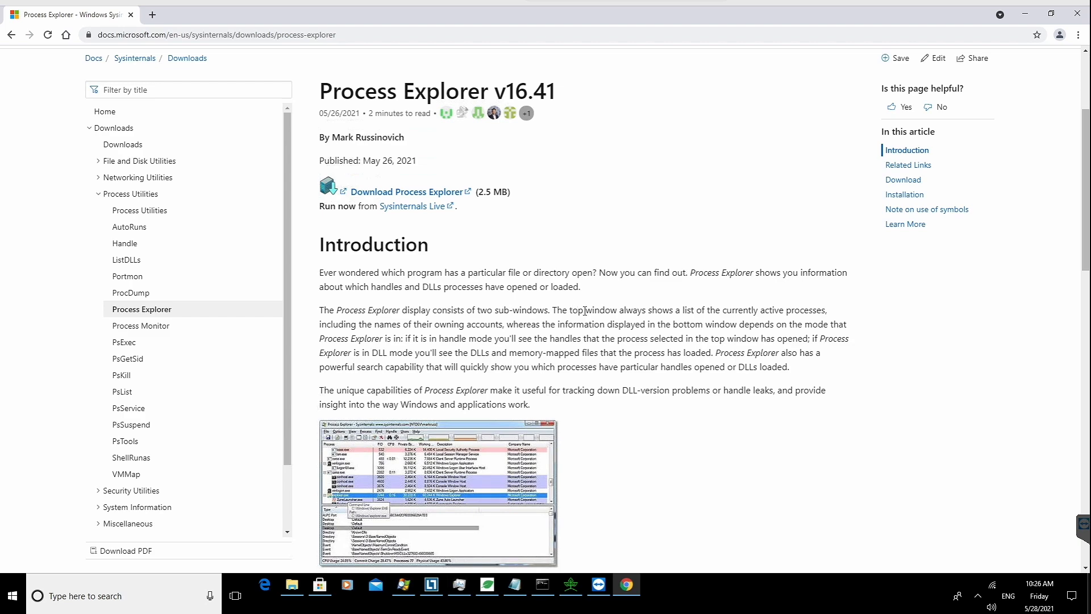
scroll(583, 318, "down", 6)
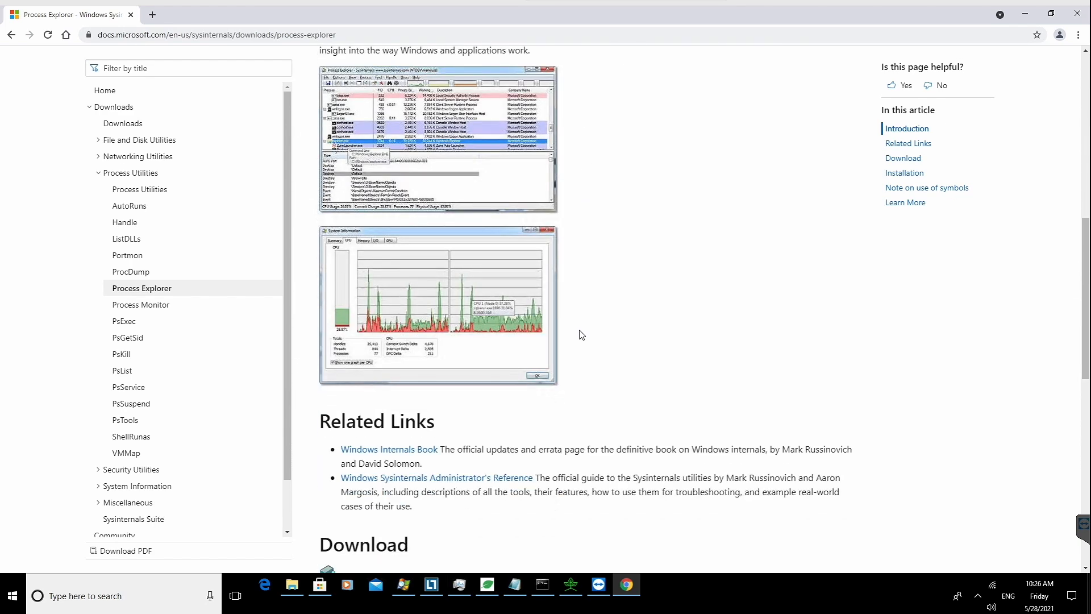
scroll(582, 334, "down", 6)
scroll(583, 335, "up", 11)
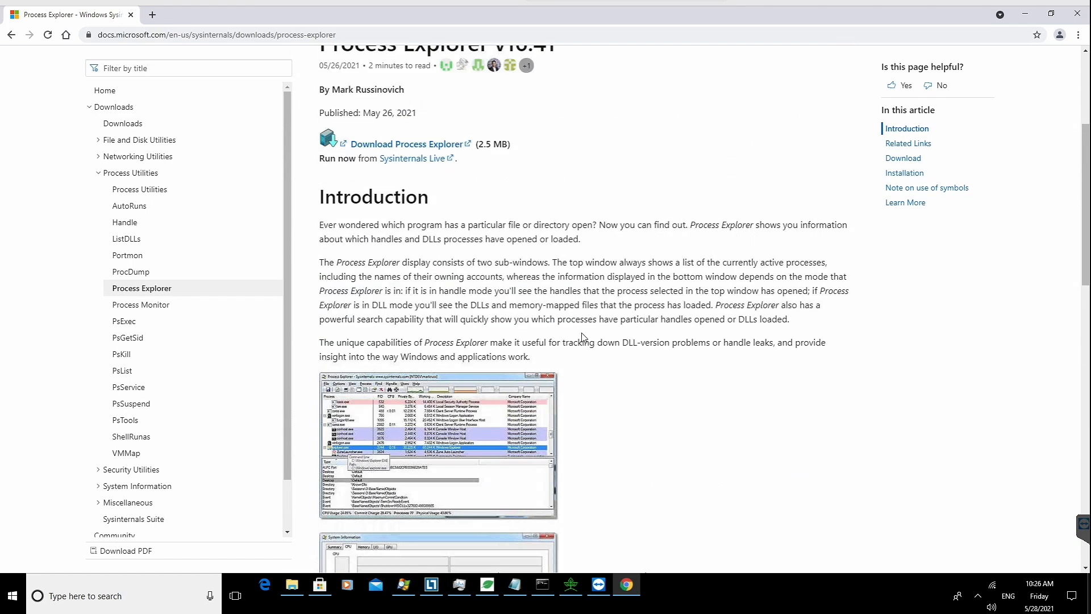
scroll(584, 337, "up", 4)
scroll(587, 335, "down", 5)
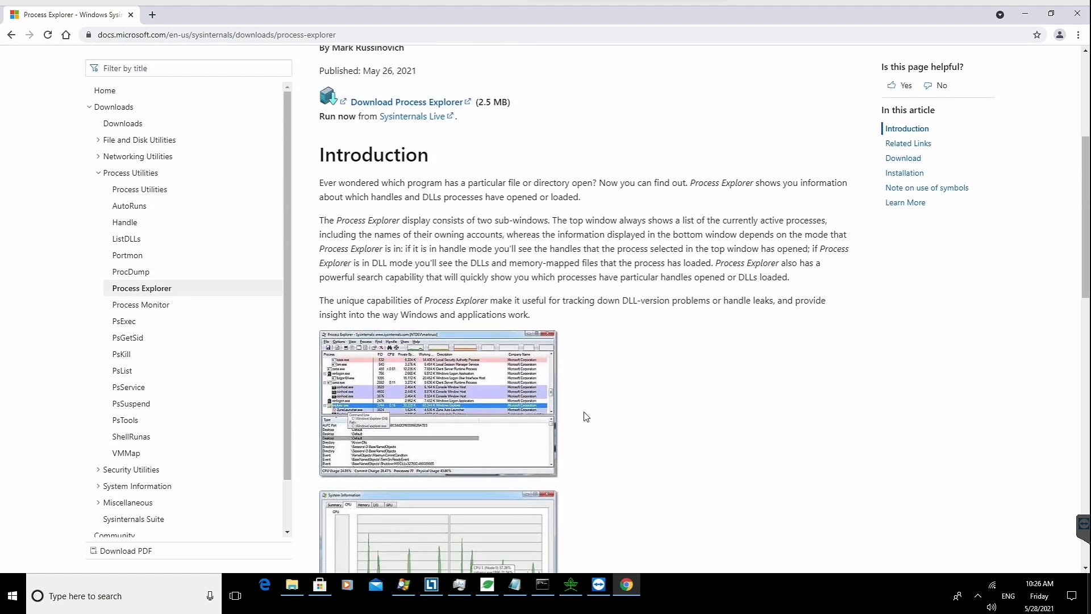
Step: Open Task Manager and review the running apps and background processes
left_click(459, 584)
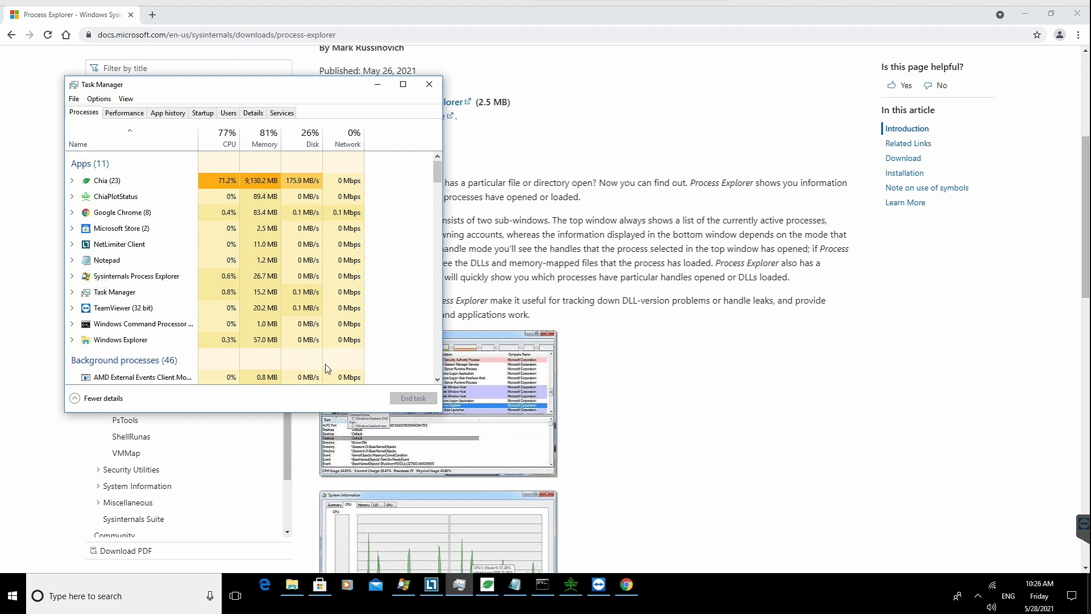
scroll(180, 227, "down", 3)
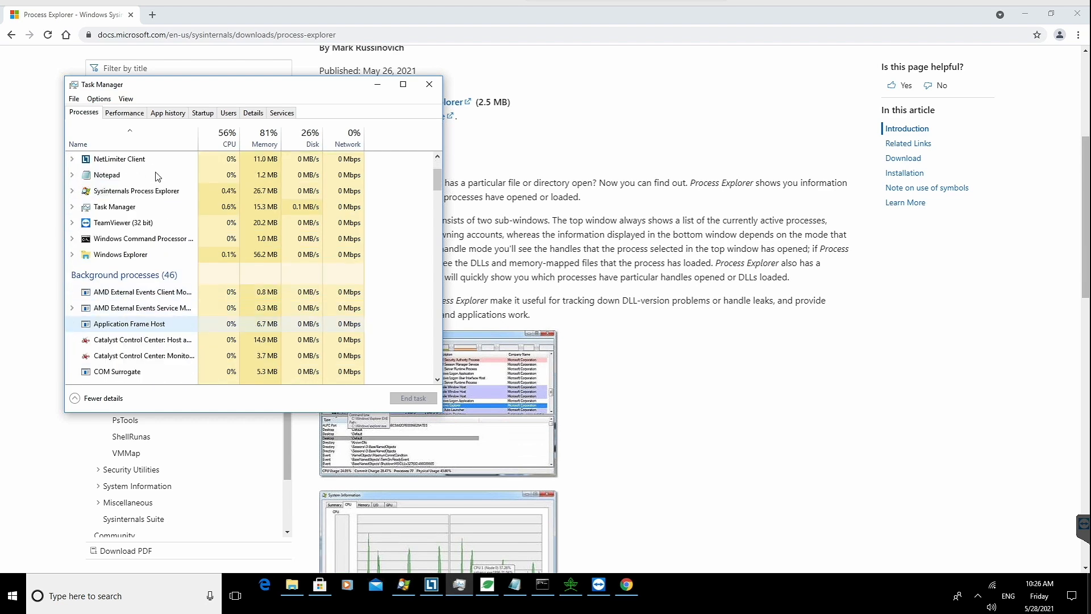
left_click(130, 113)
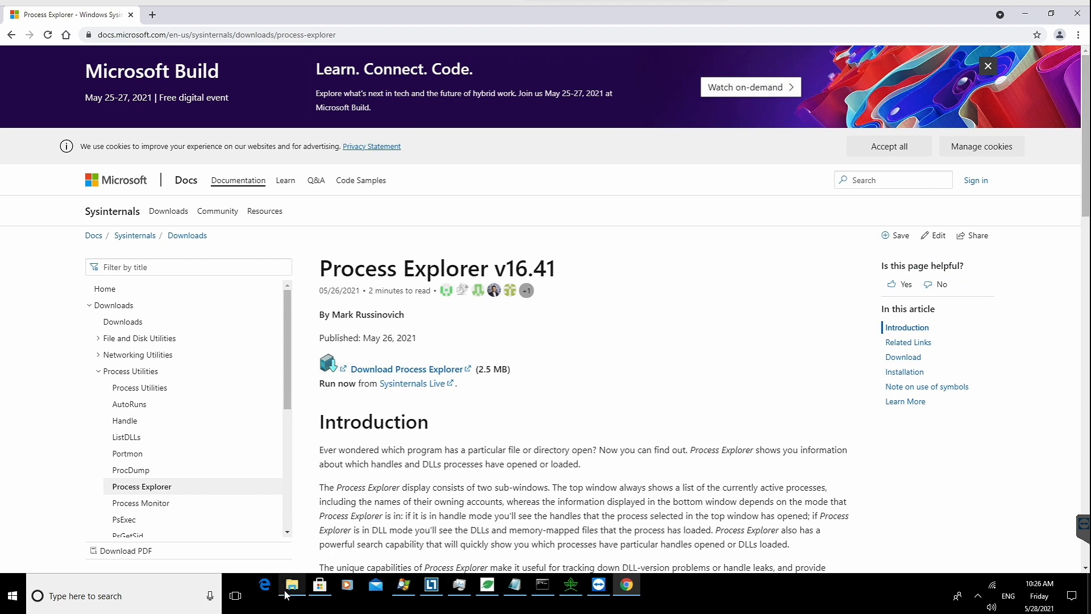
Step: Open the downloaded ProcessExplorer folder and launch procexp64 with administrator rights
left_click(292, 584)
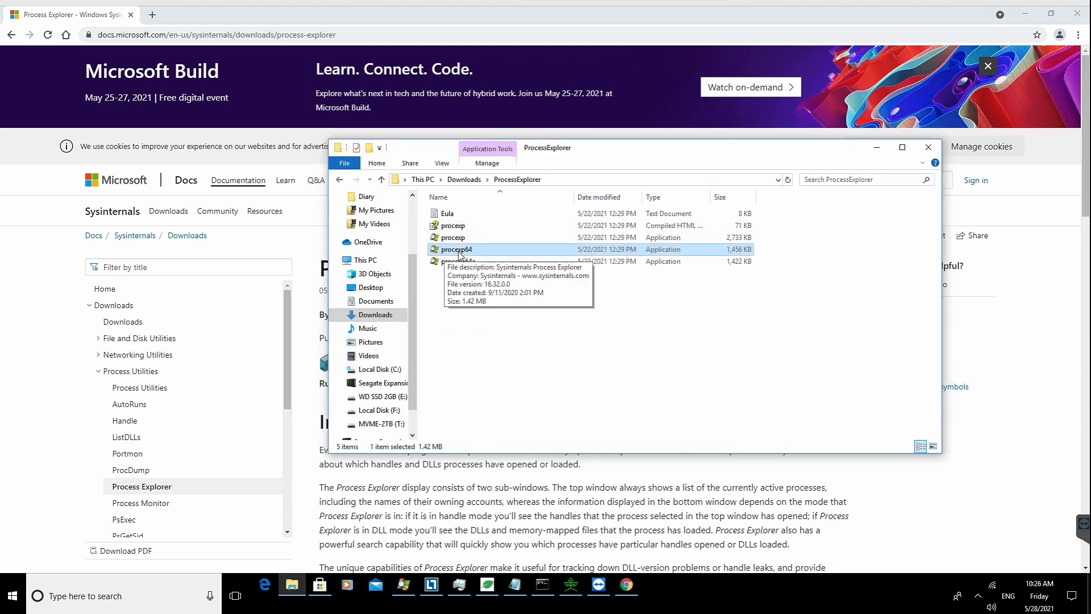
right_click(460, 254)
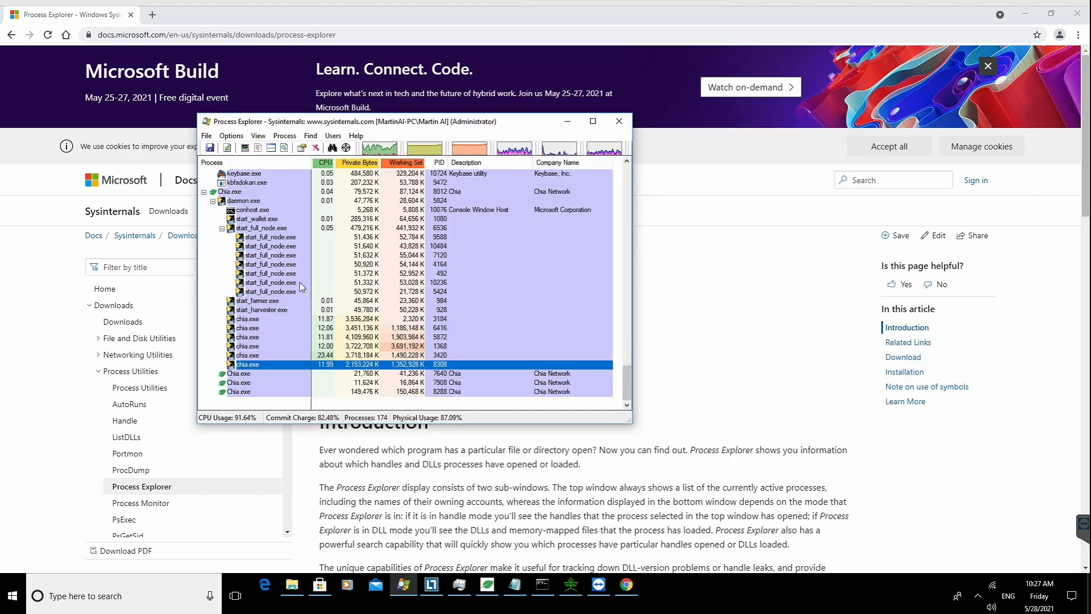
left_click(734, 373)
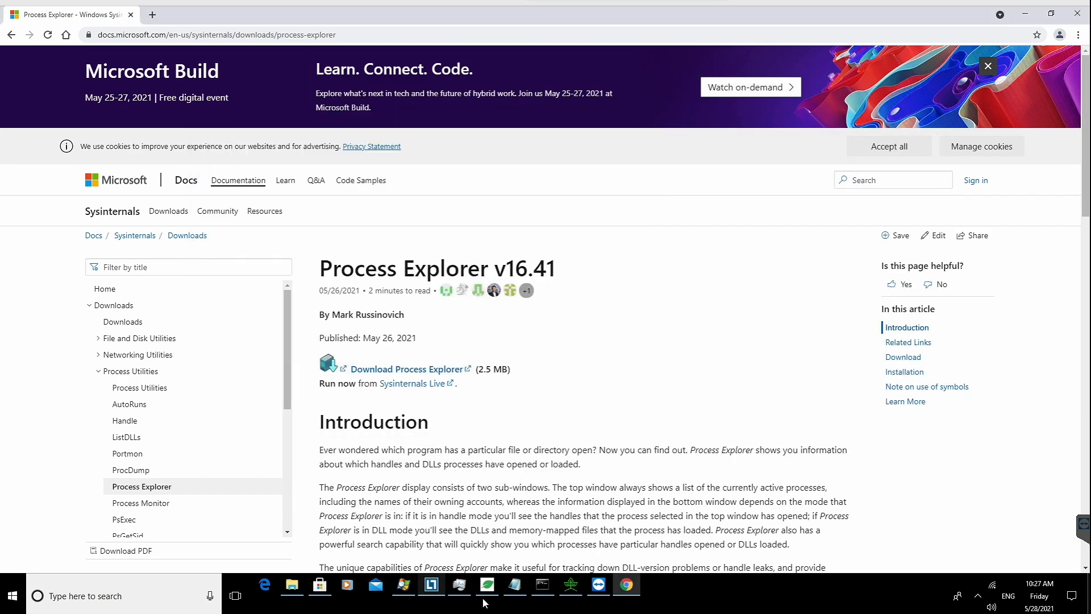
Step: Switch to Chia and view the log of the plot that is at 99%, then close it
left_click(485, 600)
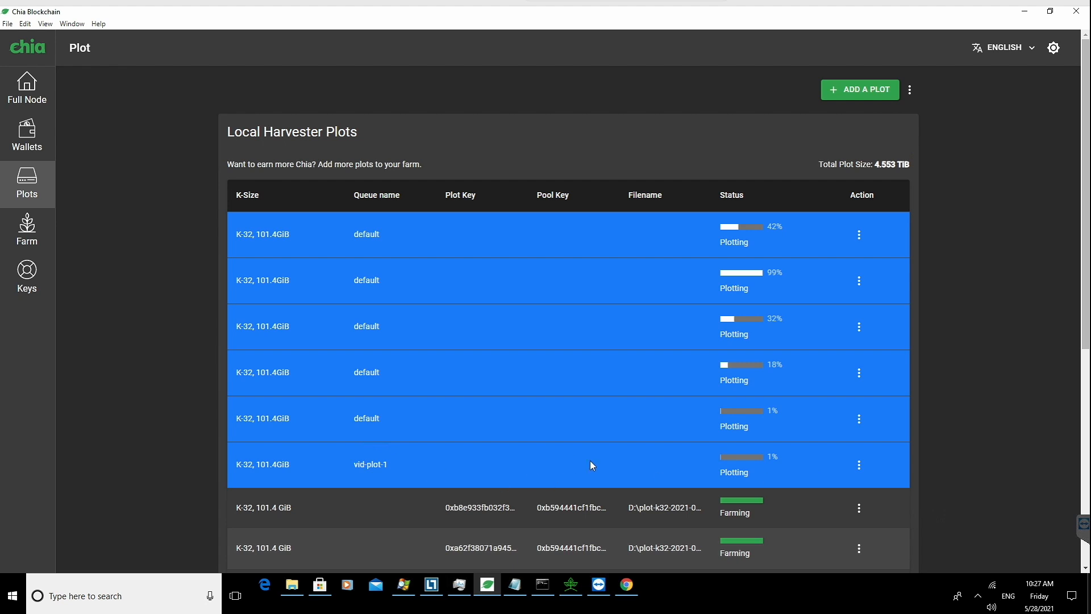
left_click(860, 465)
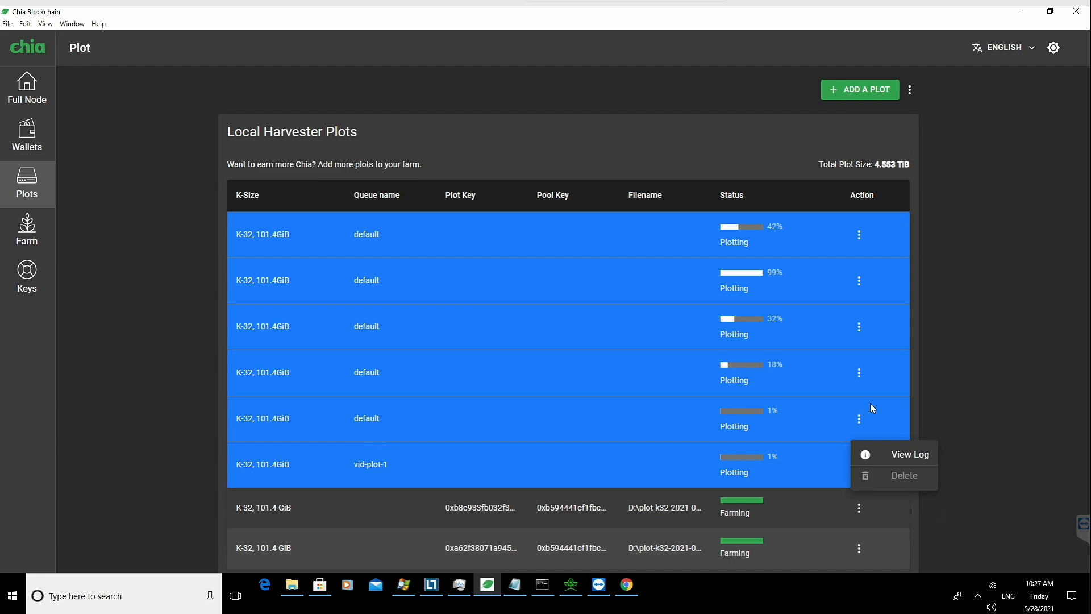
left_click(857, 280)
left_click(872, 275)
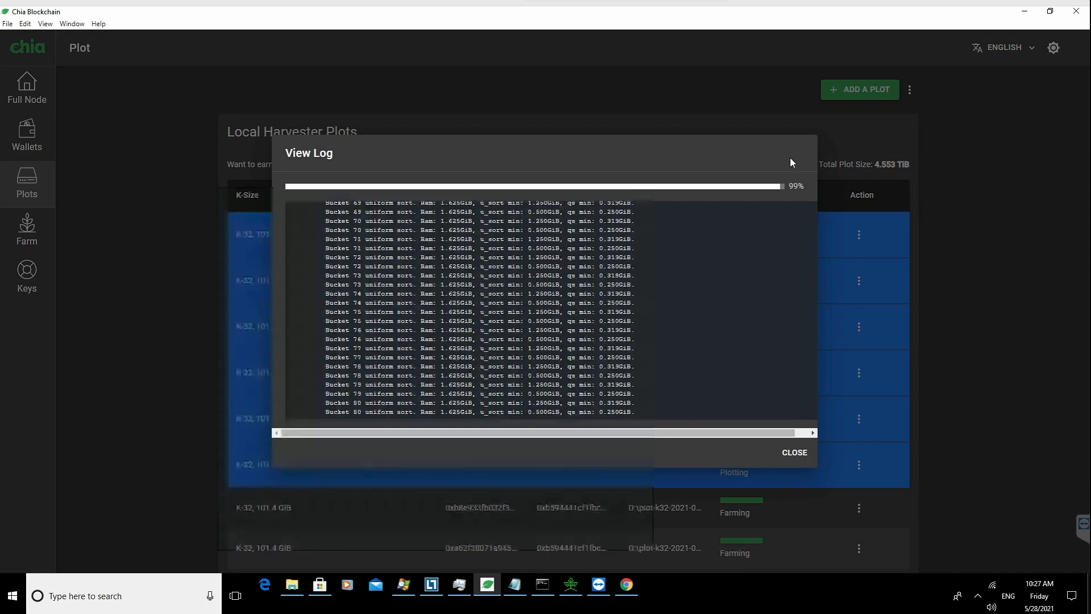
left_click(794, 453)
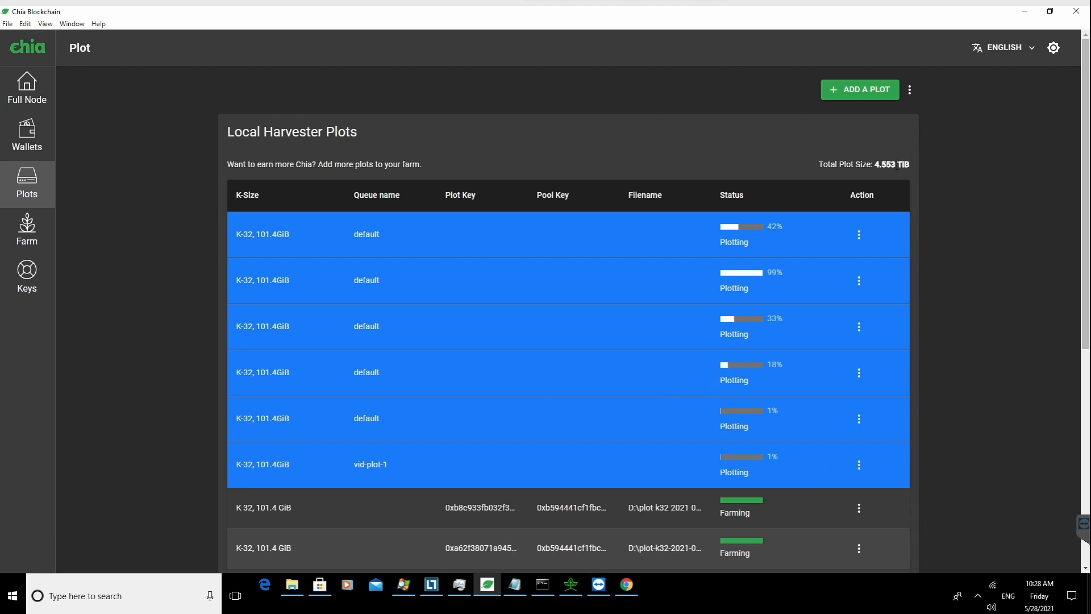
Step: Start adding a plot and set the temporary directory to E:\vid-plot-1
left_click(865, 91)
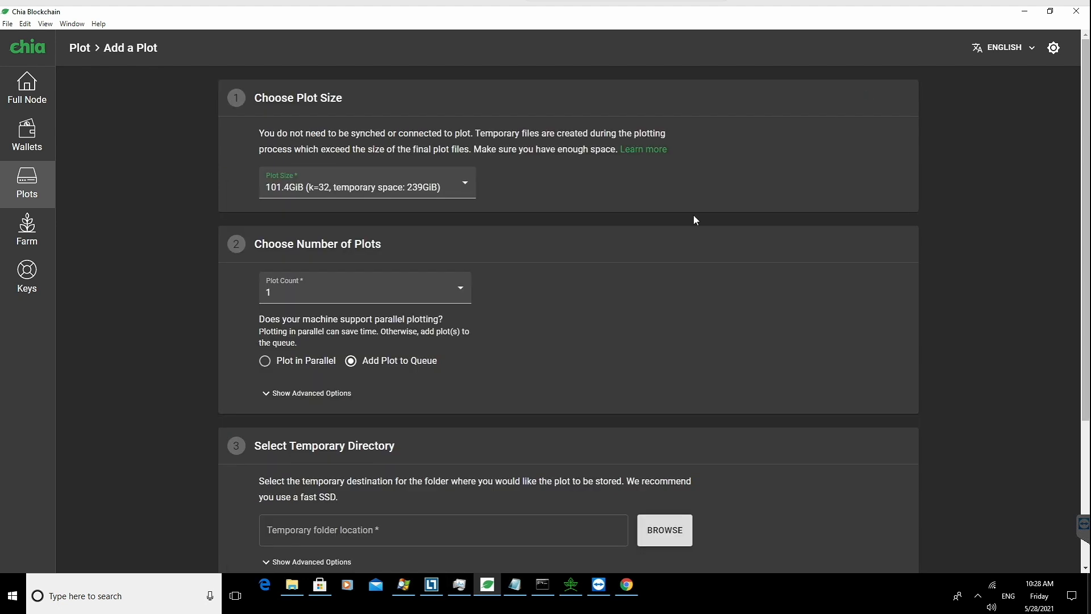
scroll(572, 350, "down", 2)
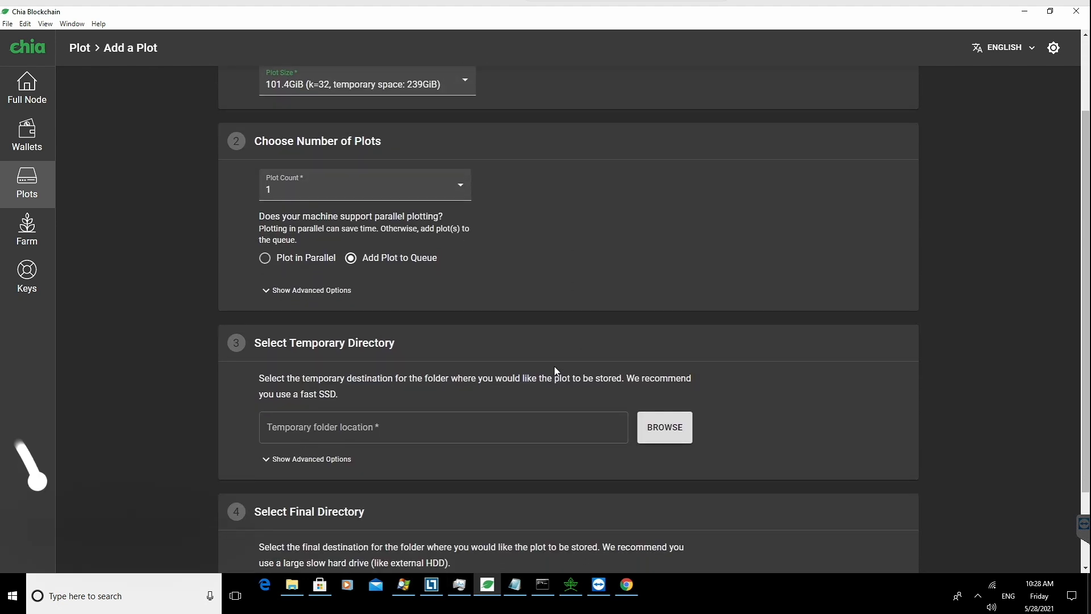
left_click(432, 423)
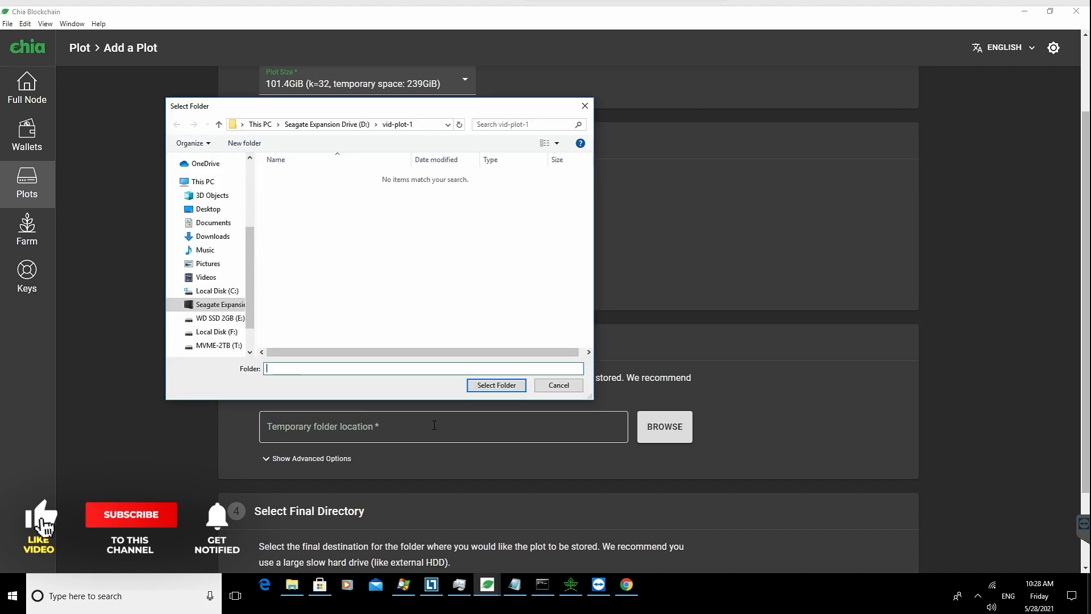
left_click(211, 320)
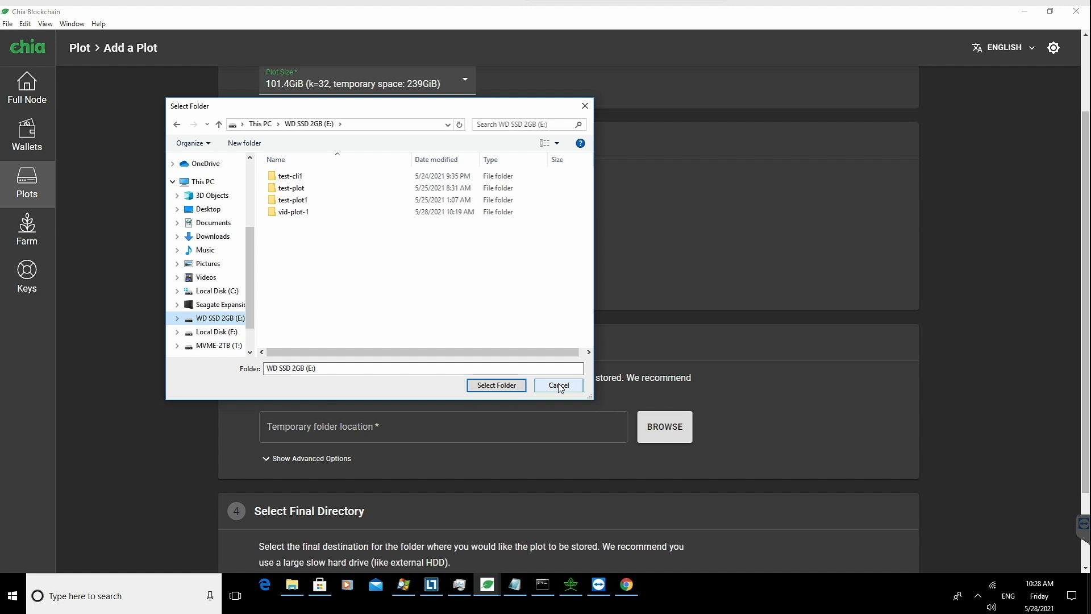
double_click(293, 212)
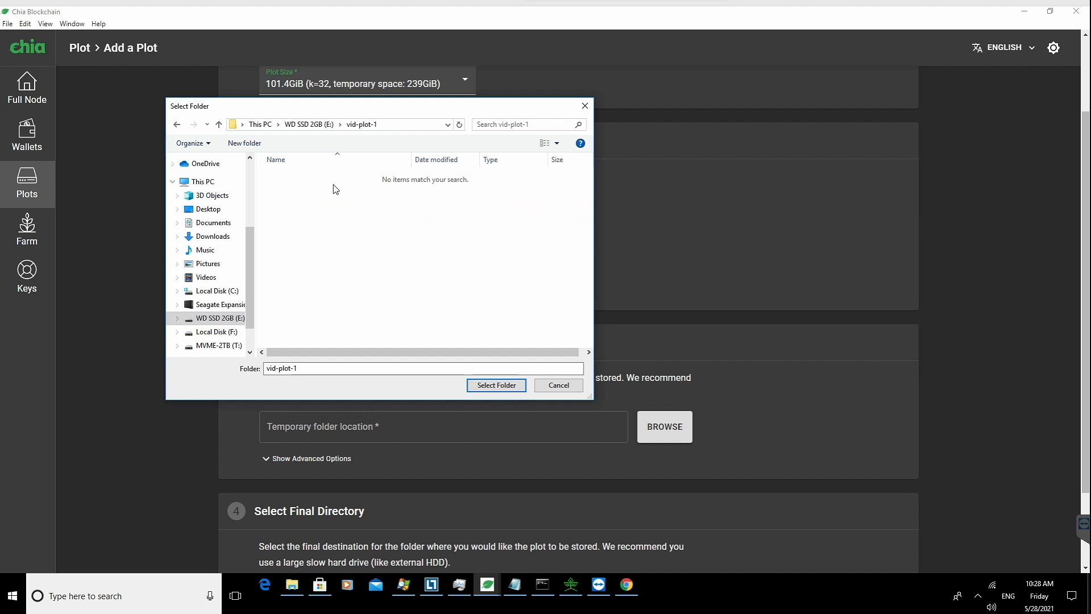
left_click(497, 385)
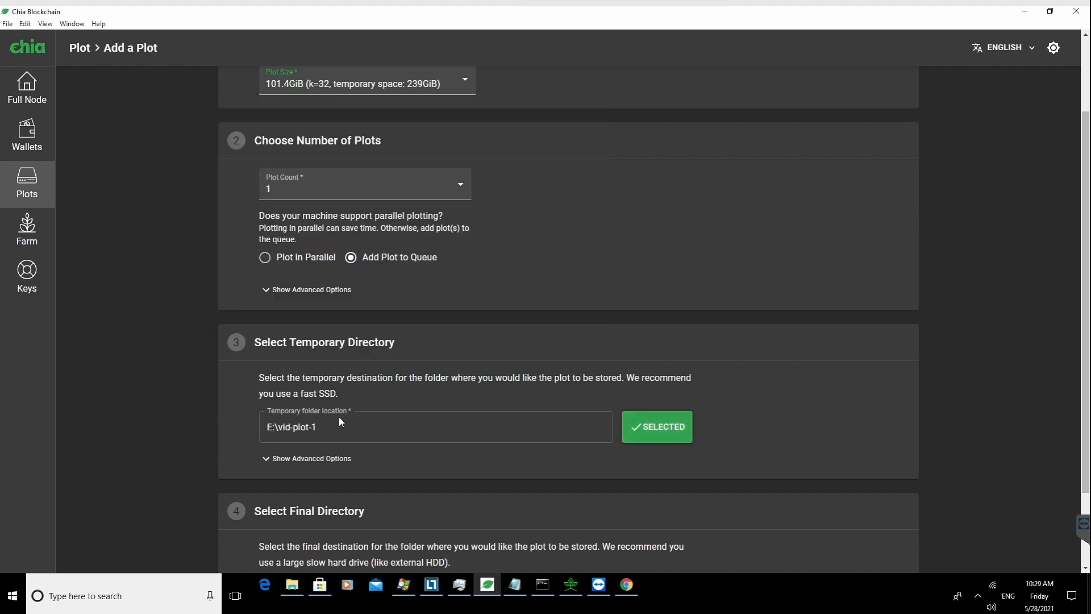
Step: Set the final directory to the vid-plot-1 folder on the Seagate Expansion Drive (D:) and create the plot
scroll(463, 430, "down", 2)
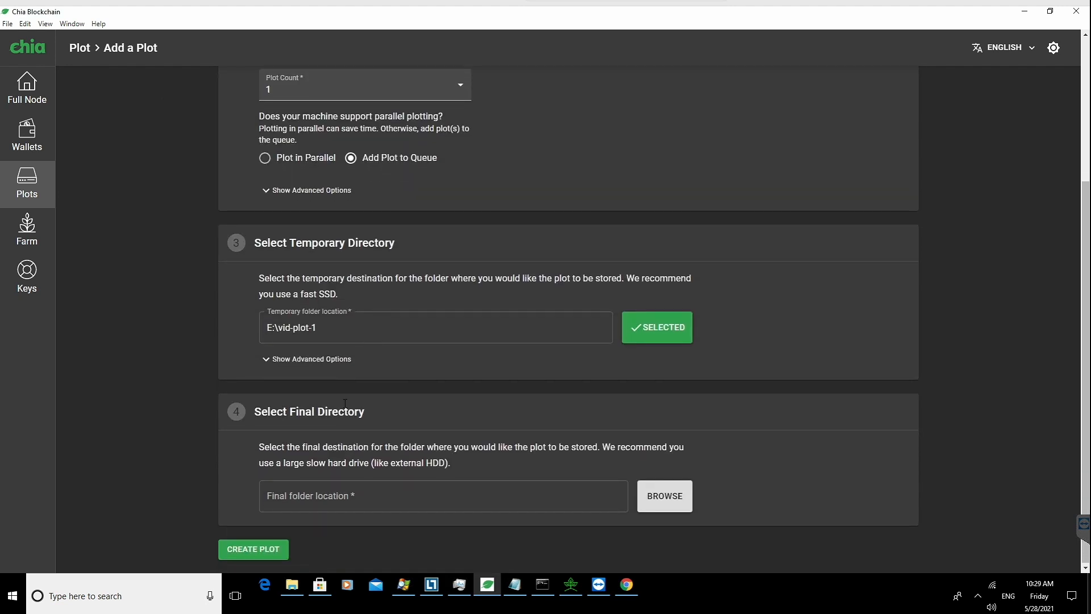
left_click(674, 505)
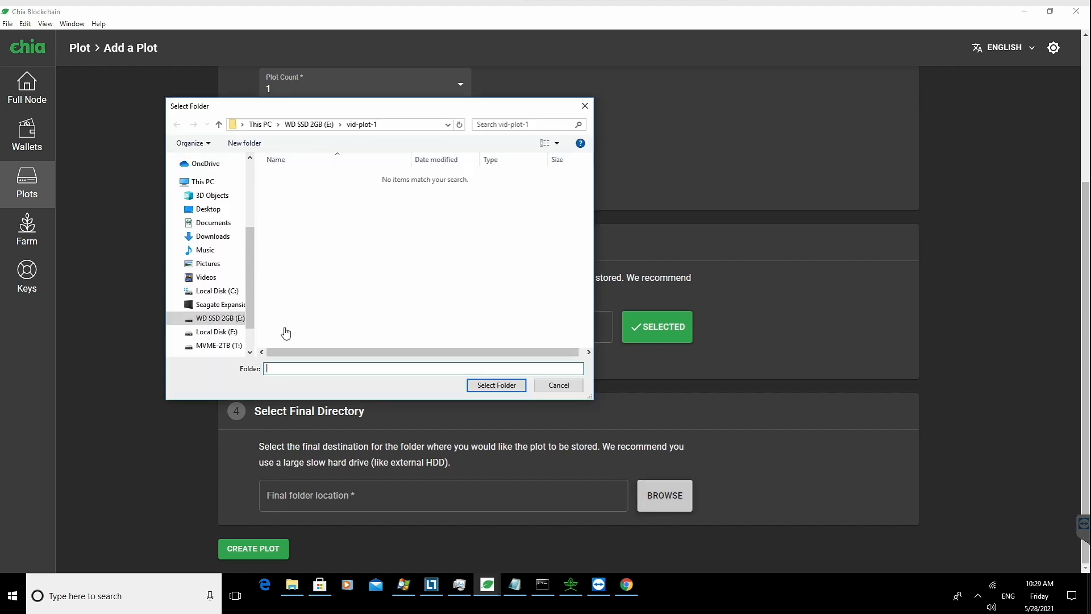
left_click(216, 305)
double_click(341, 308)
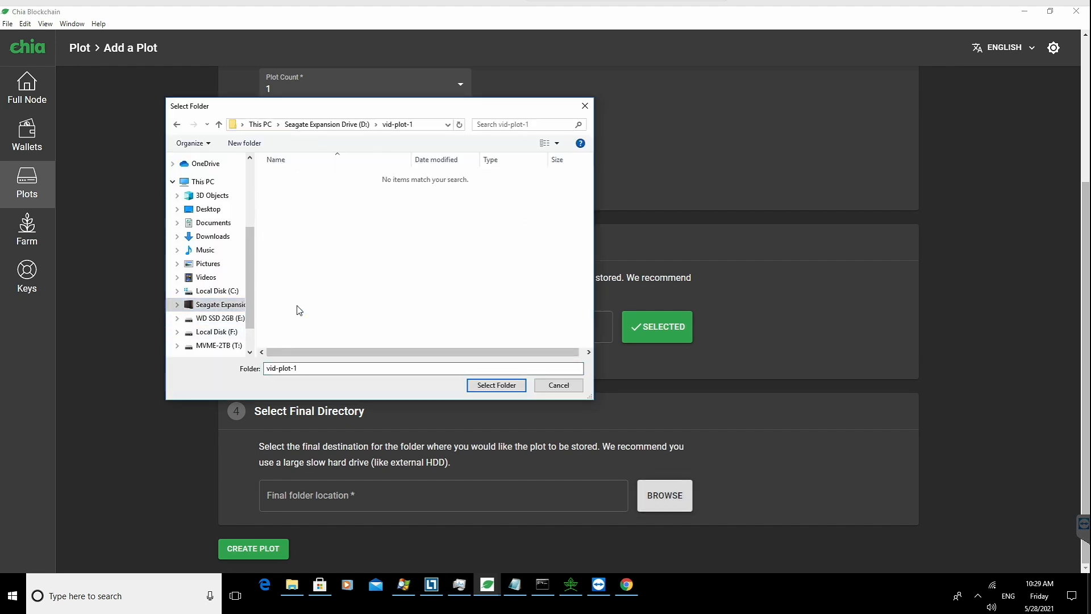
left_click(496, 385)
left_click(275, 547)
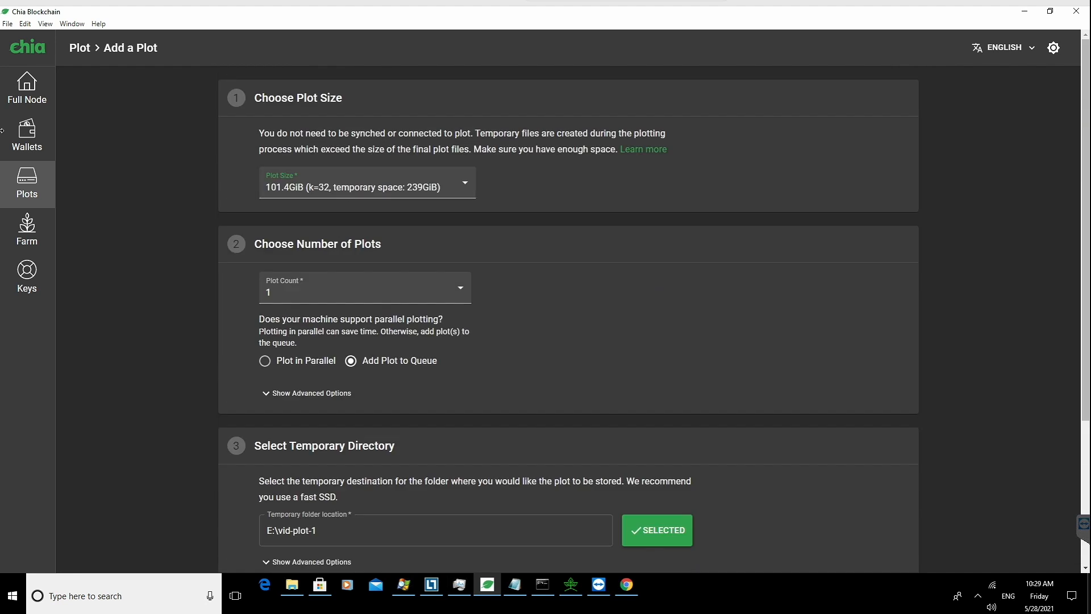
Step: Return to the plots list and open the action menu of the vid-plot-1 plot
left_click(18, 180)
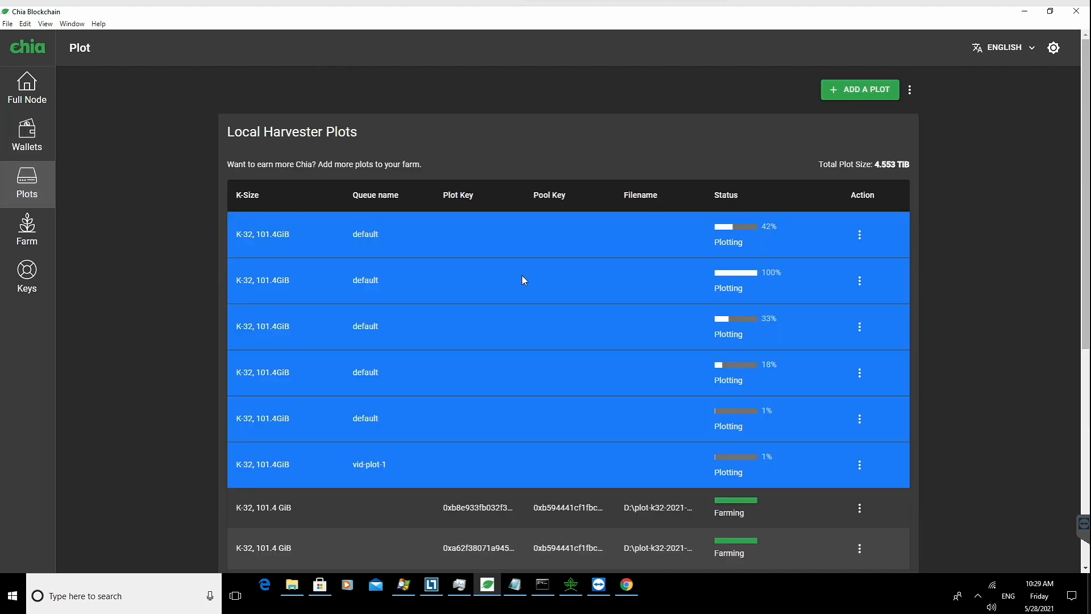
left_click(859, 465)
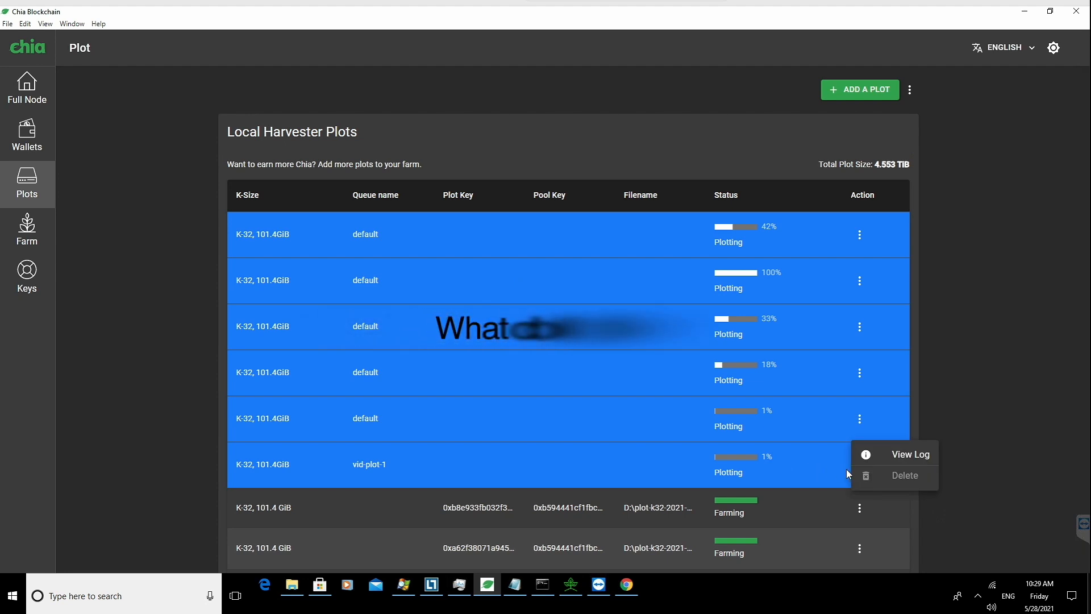
left_click(733, 462)
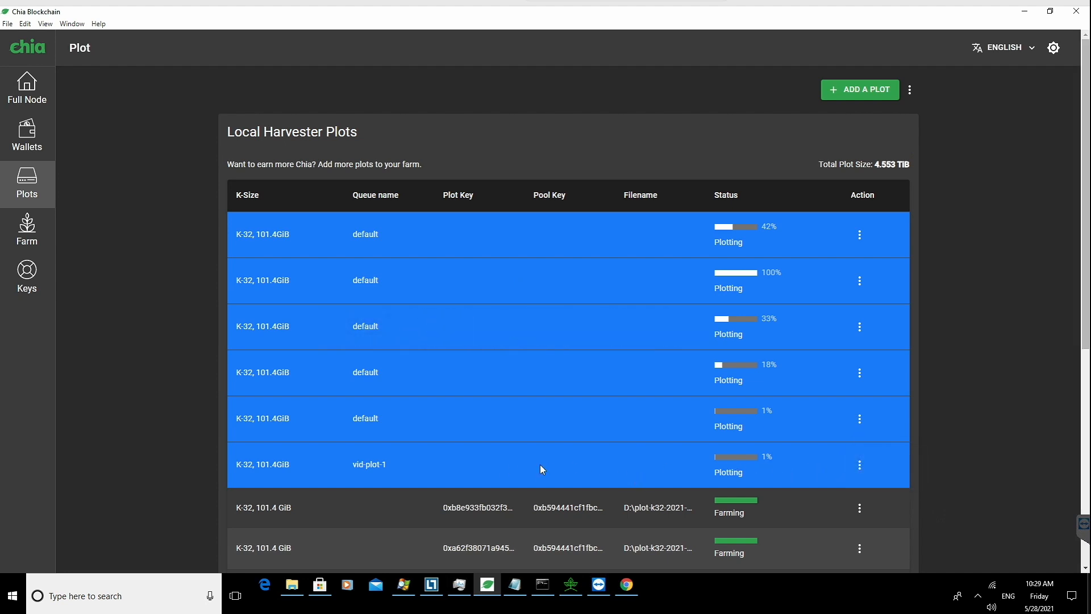
Step: Switch to Process Explorer and inspect the command lines of the chia.exe plotting processes
scroll(568, 409, "down", 2)
left_click(404, 584)
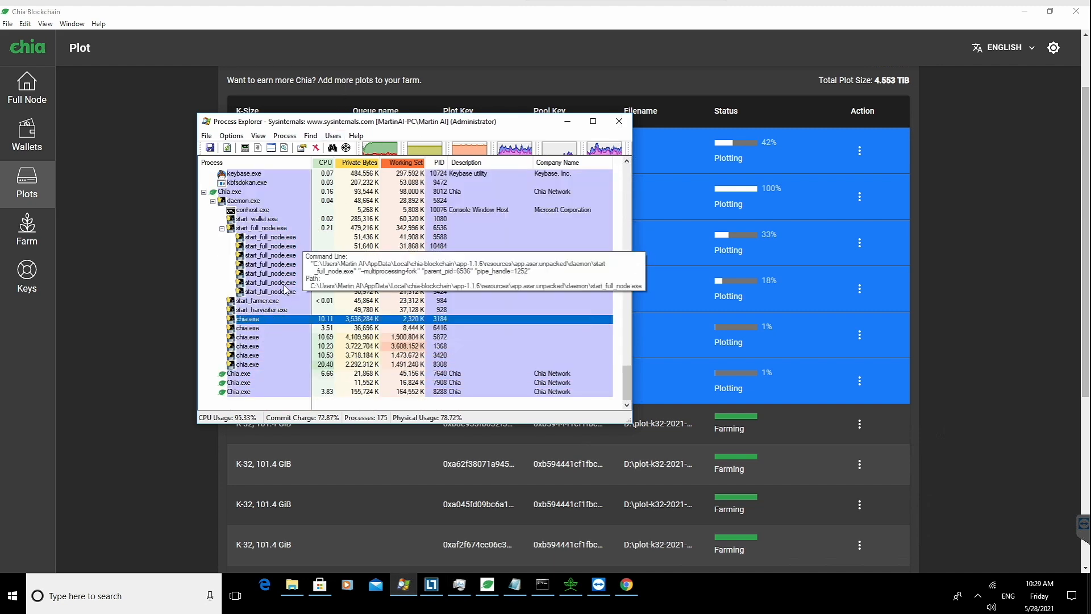
left_click(258, 326)
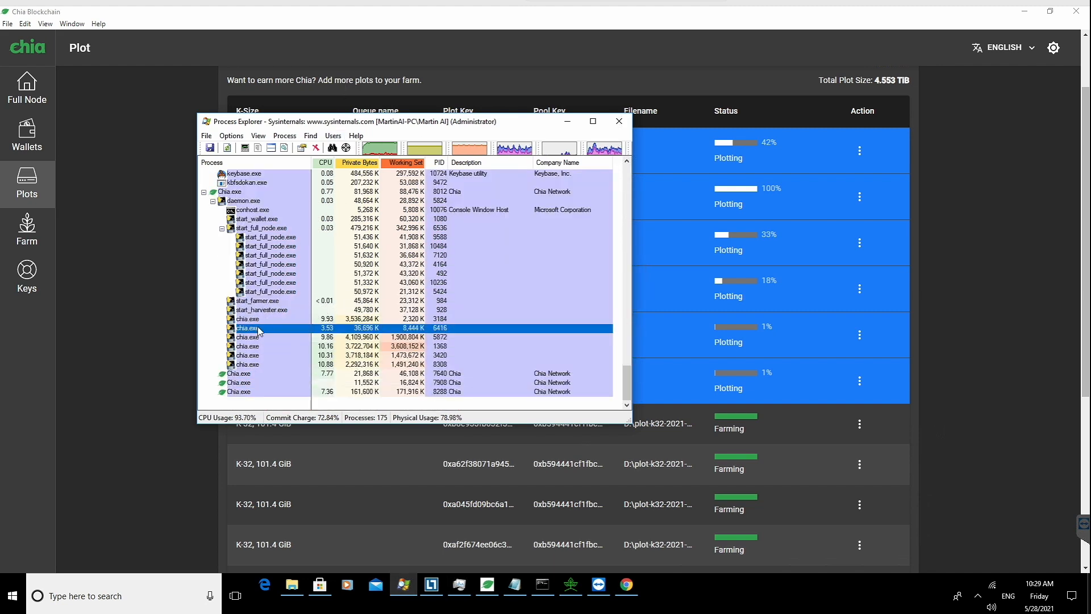
left_click(254, 336)
left_click(250, 345)
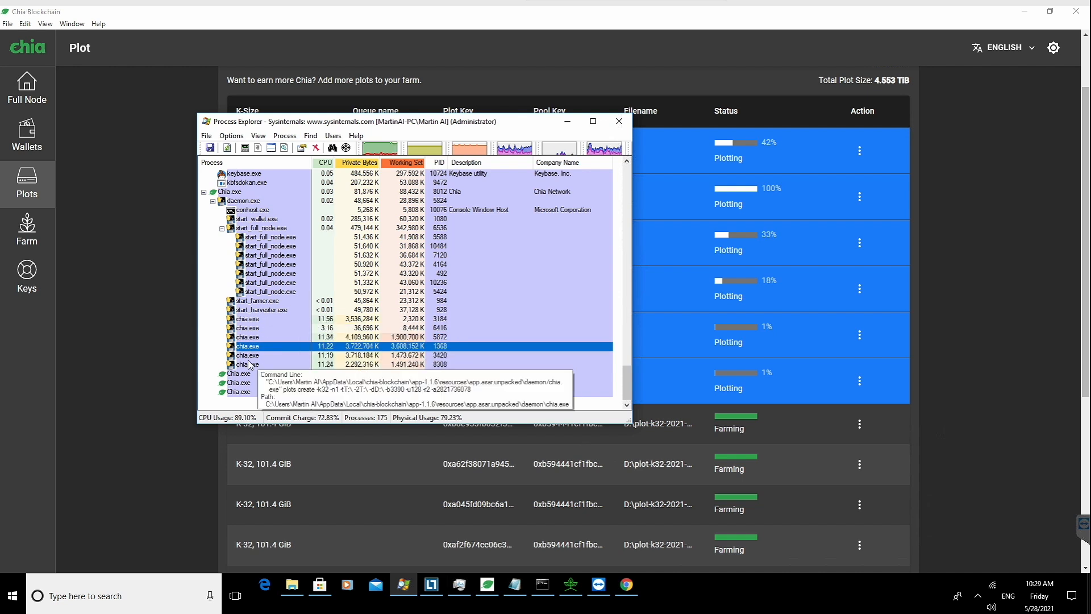
left_click(248, 355)
left_click(248, 365)
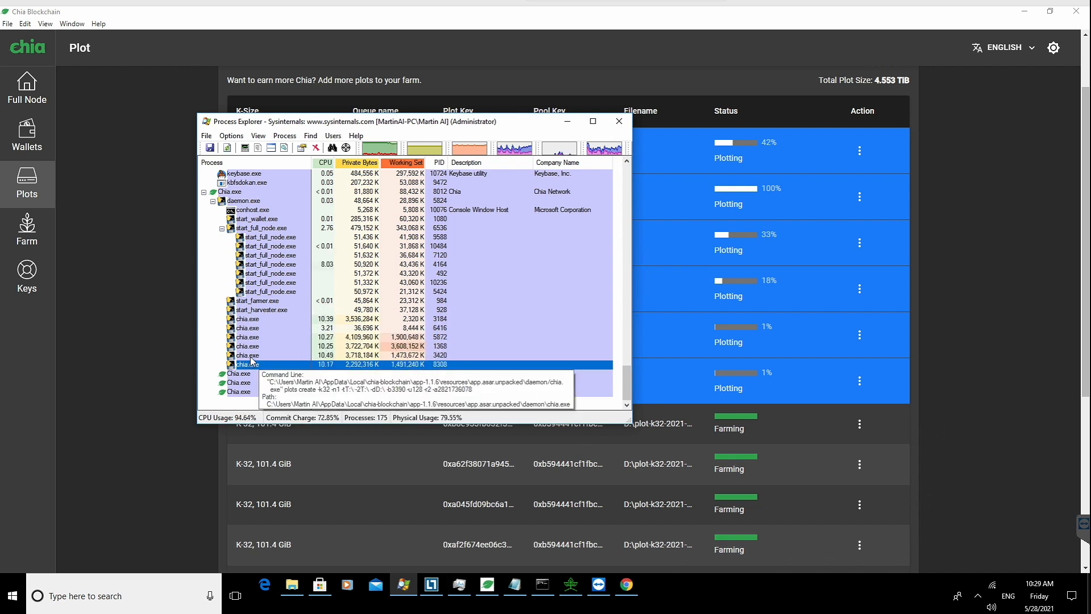
left_click(253, 355)
left_click(254, 345)
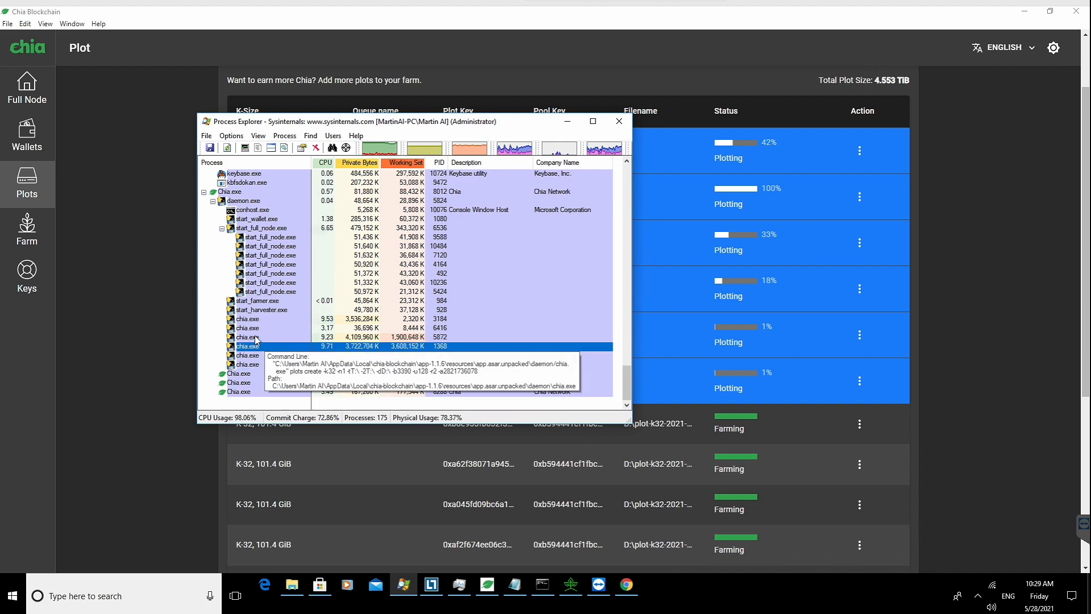
Step: Scroll through the process list and select one of the chia.exe plotting processes
scroll(264, 309, "up", 10)
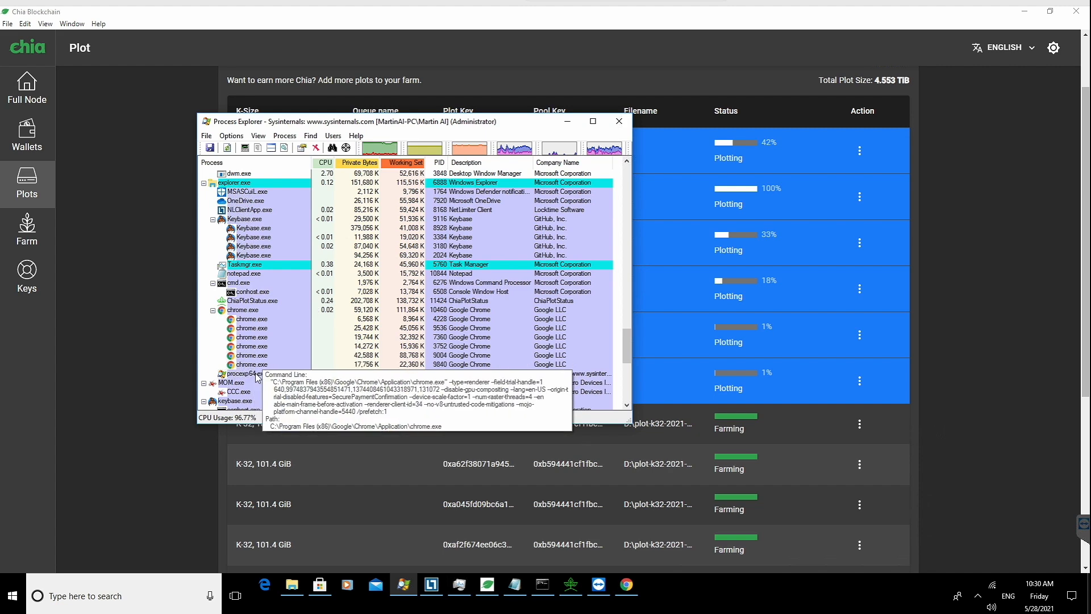
scroll(257, 377, "down", 7)
scroll(257, 377, "down", 2)
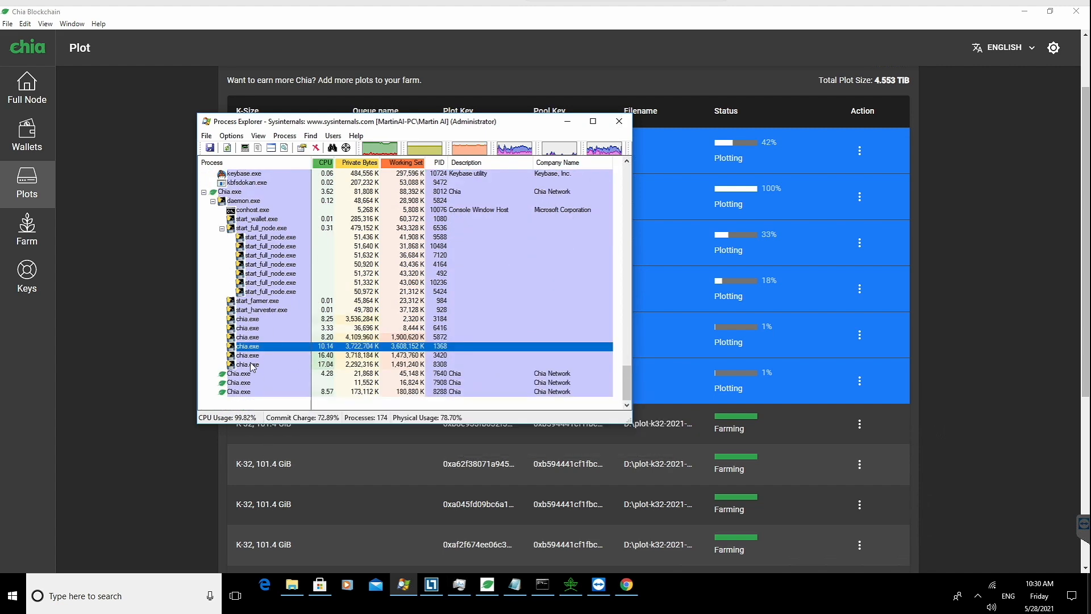
left_click(285, 354)
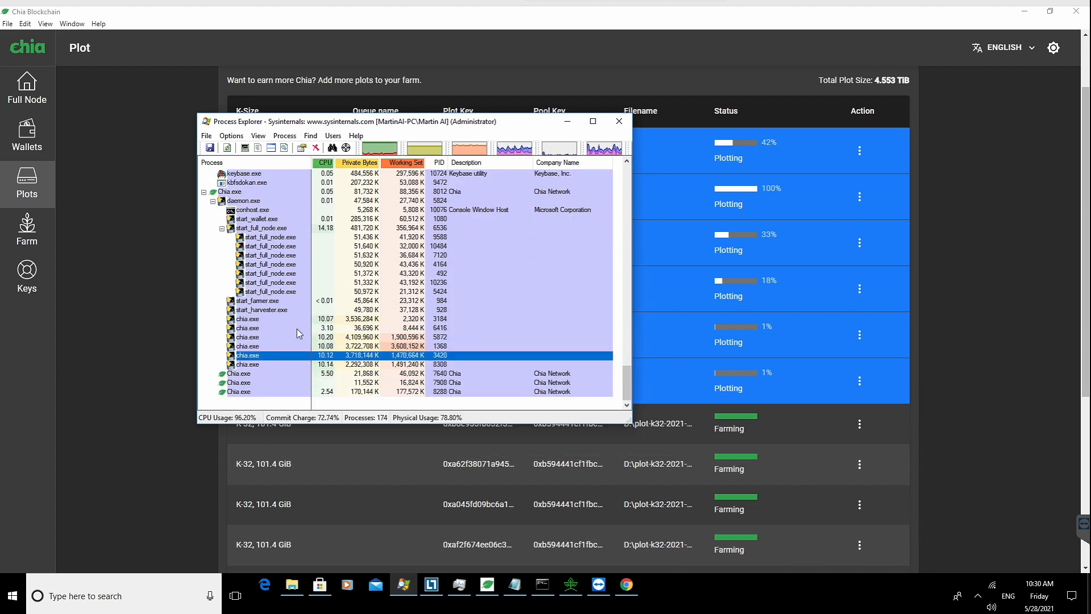
Step: Open the properties of the selected chia.exe process, view its performance statistics, and close the dialog
double_click(273, 357)
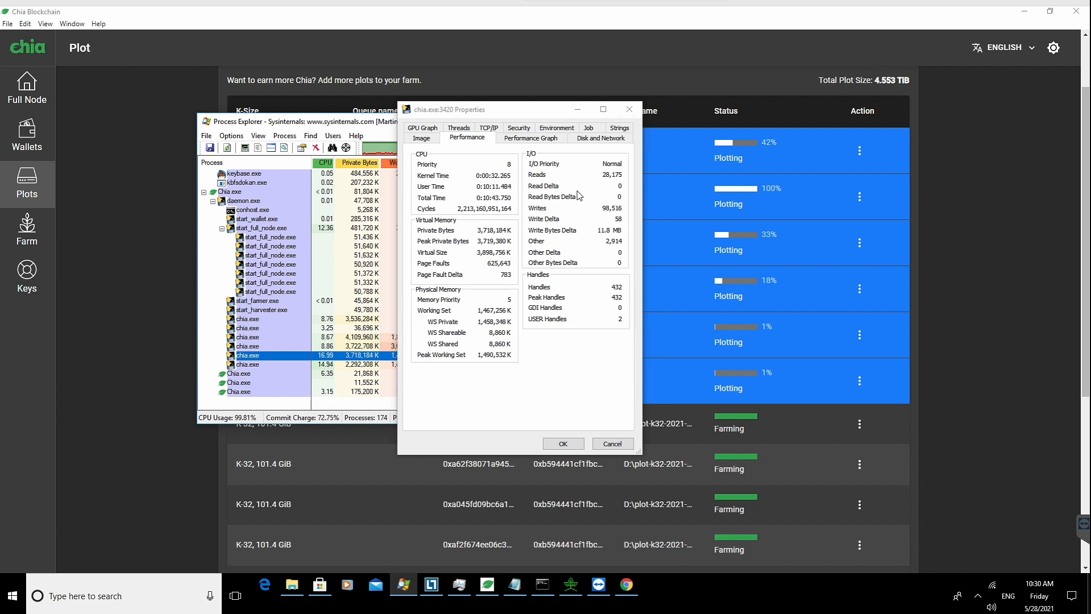
left_click(419, 129)
left_click(475, 129)
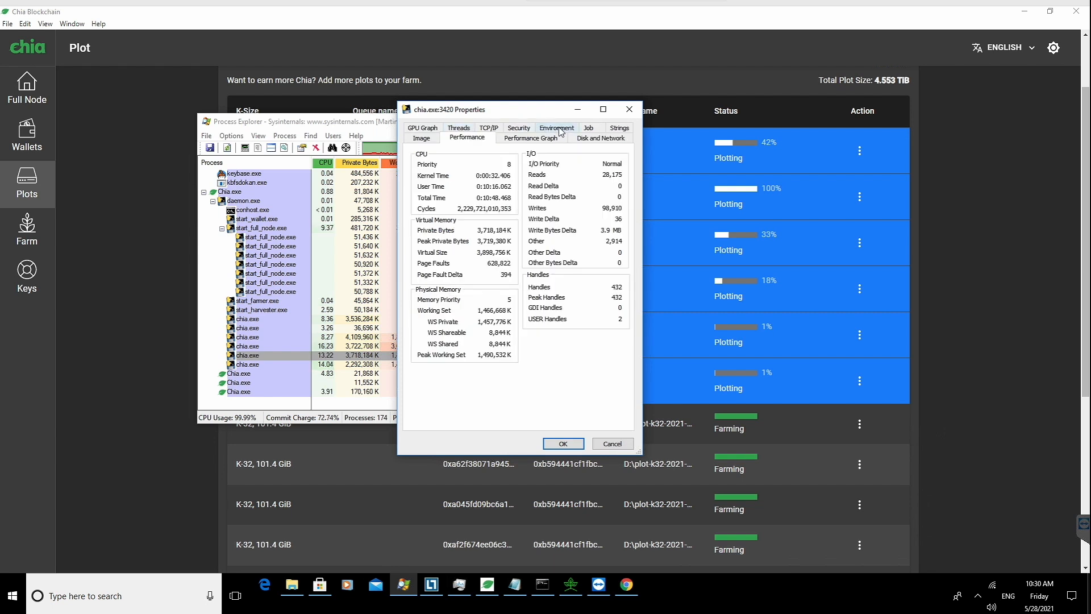
left_click(629, 109)
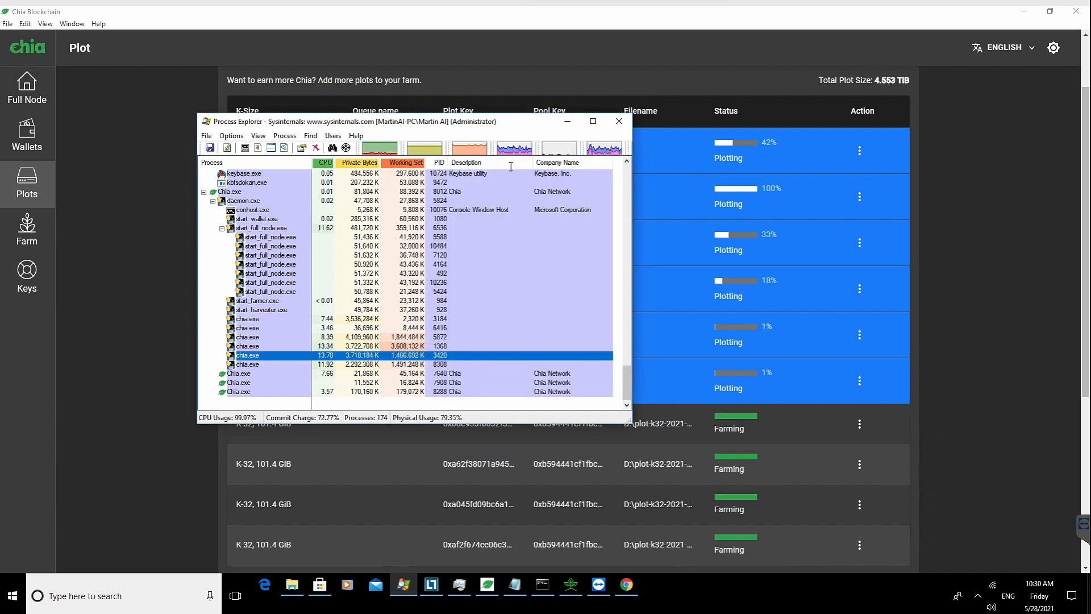
Step: Open the System Information window and review the CPU, memory and I/O graphs before closing it
left_click(380, 150)
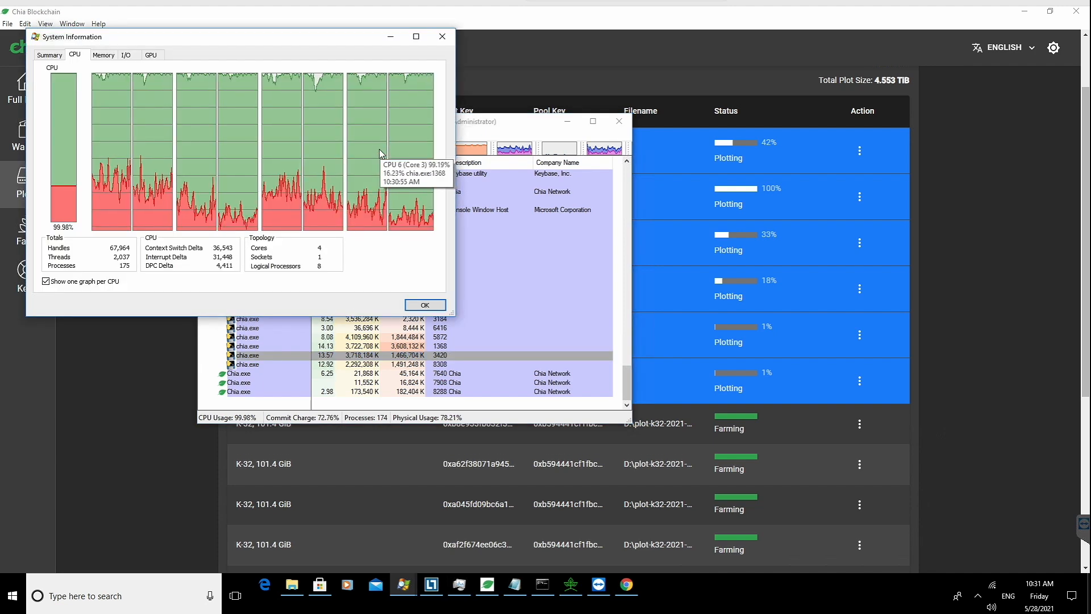
left_click(101, 58)
left_click(124, 58)
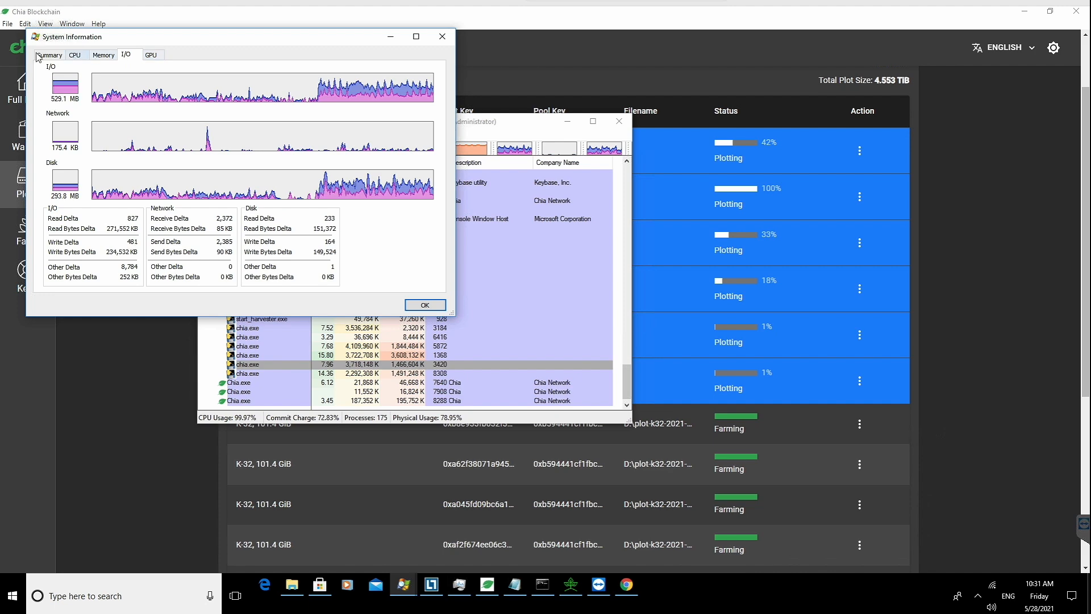
left_click(425, 305)
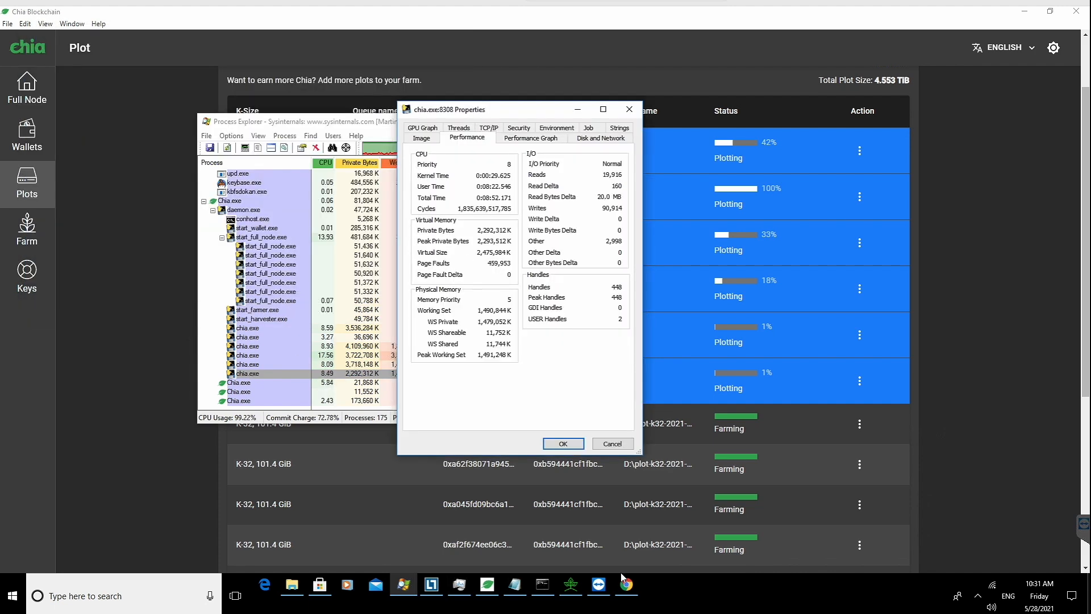
Step: Show the image details of the other chia.exe process's properties and scroll through its command line
left_click(423, 140)
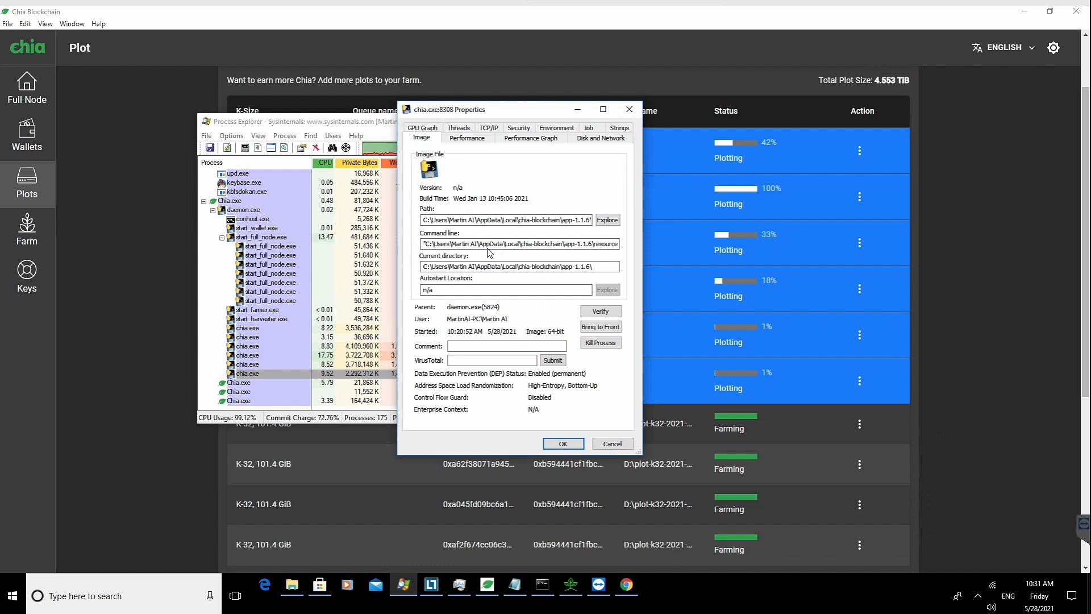
left_click(469, 243)
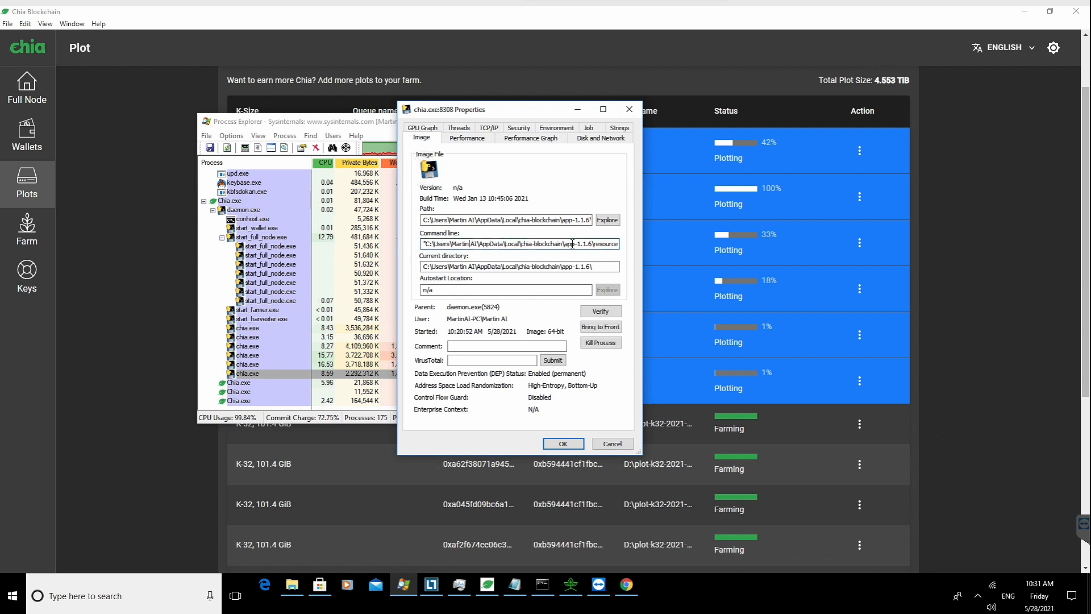
key("Right")
key("Right")
key("Right")
key("Right")
key("Right")
key("Right")
key("Right")
key("Right")
key("Right")
key("Right")
key("Right")
key("Right")
key("Right")
key("Right")
key("Right")
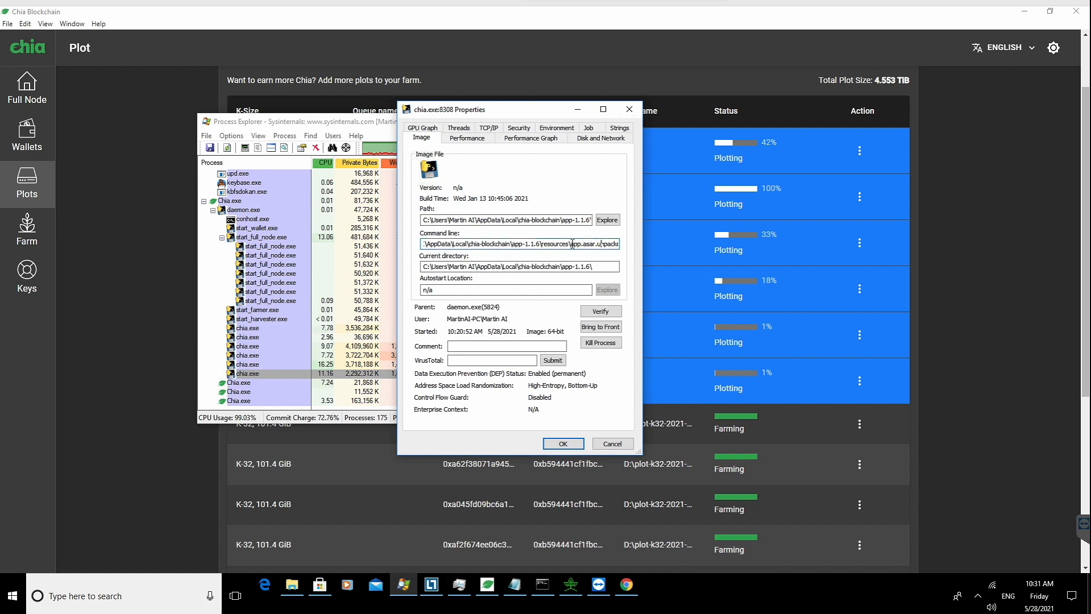
key("Right")
key("Right")
key("Right")
key("Right")
key("Right")
key("Right")
key("Right")
key("Right")
key("Right")
key("Right")
key("Right")
key("Right")
key("Right")
key("Right")
key("Right")
key("Right")
key("Right")
key("Right")
key("Right")
key("Right")
key("Right")
key("Right")
key("Right")
key("Right")
key("Right")
key("Right")
key("Right")
key("Right")
key("Right")
key("Right")
key("Right")
key("Right")
key("Right")
key("Right")
key("Right")
key("Right")
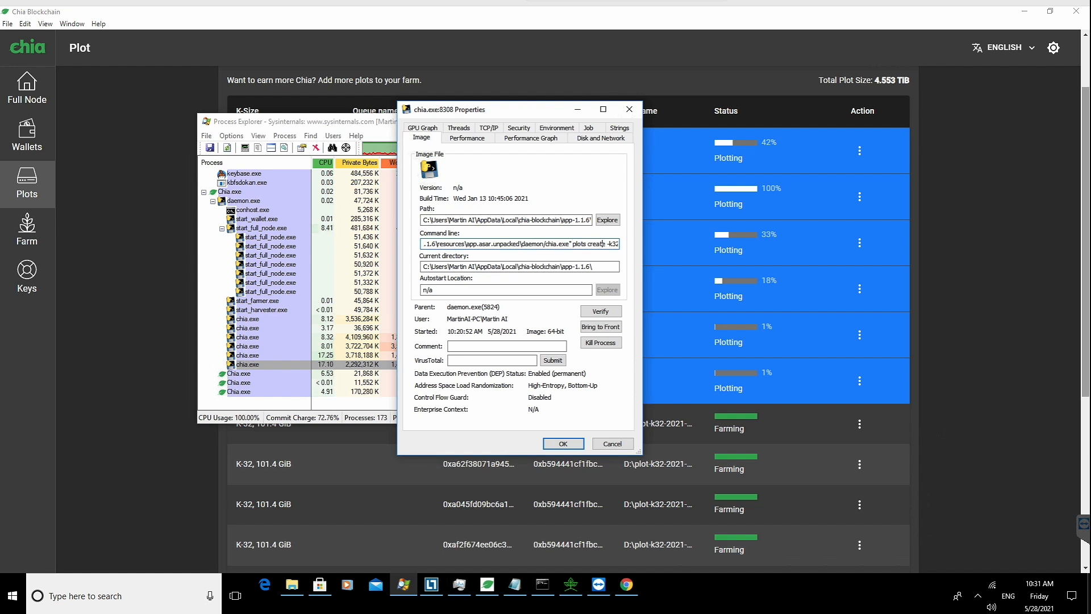
Step: Continue reading the command line's plot size, temporary and final directory arguments, then close the properties dialog
key("Right")
key("Right")
key("Right")
key("Right")
key("Right")
key("Right")
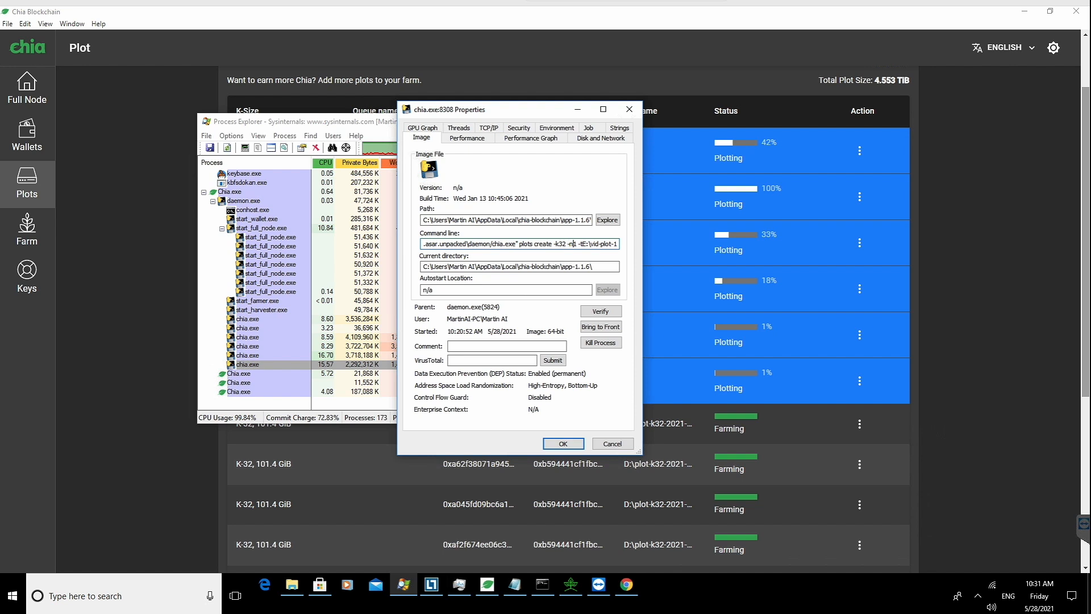
key("Right")
key("Right")
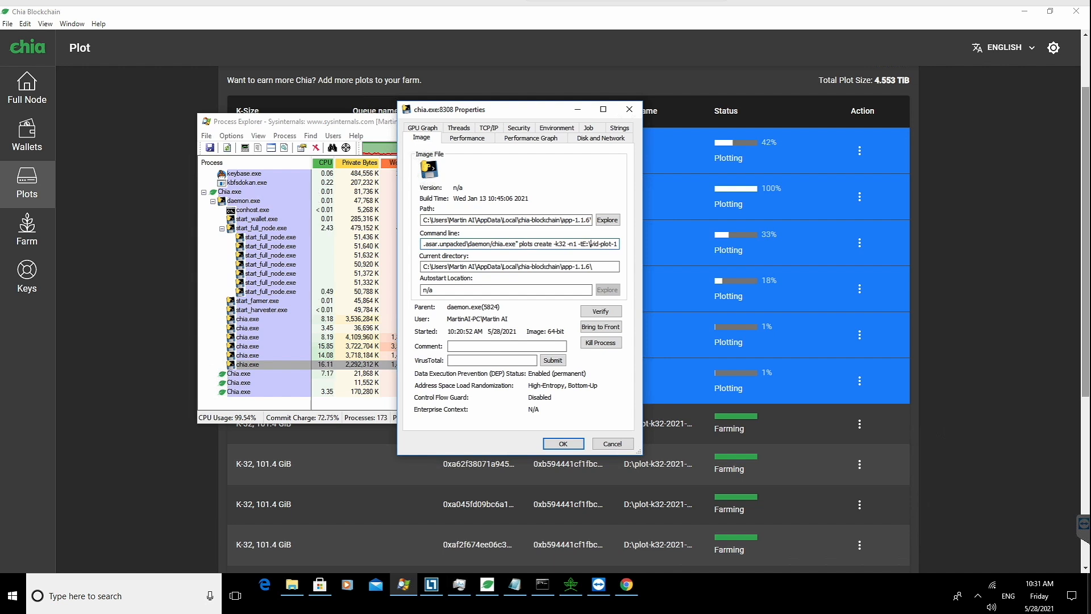
key("Right")
key("Right")
key("Right")
key("Right")
key("Right")
key("Right")
key("Right")
key("Right")
key("Right")
key("Right")
key("Right")
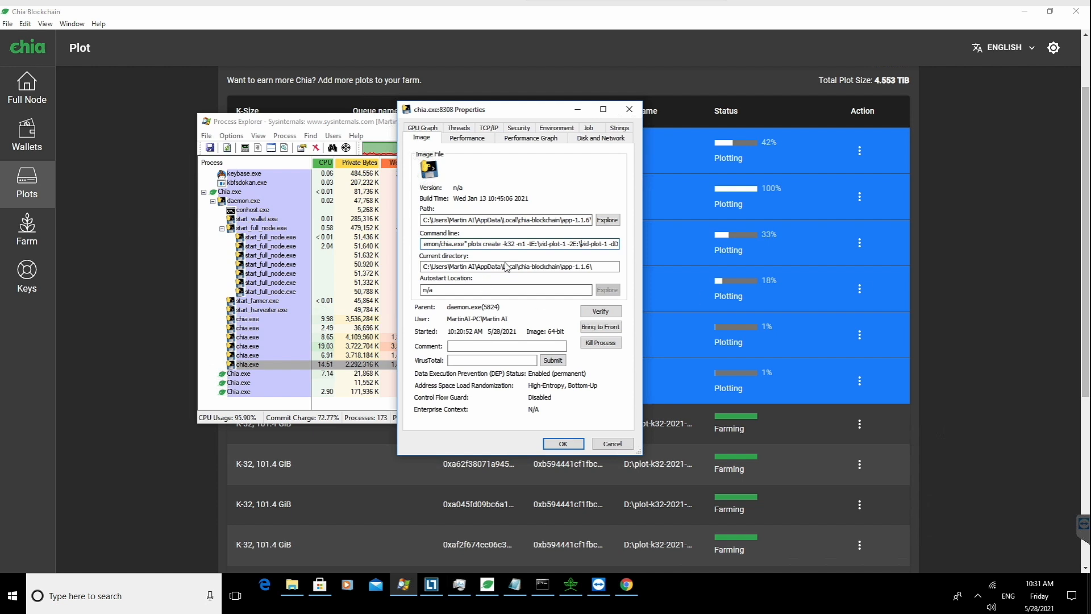
left_click_drag(577, 244, 608, 245)
left_click(609, 244)
left_click(616, 244)
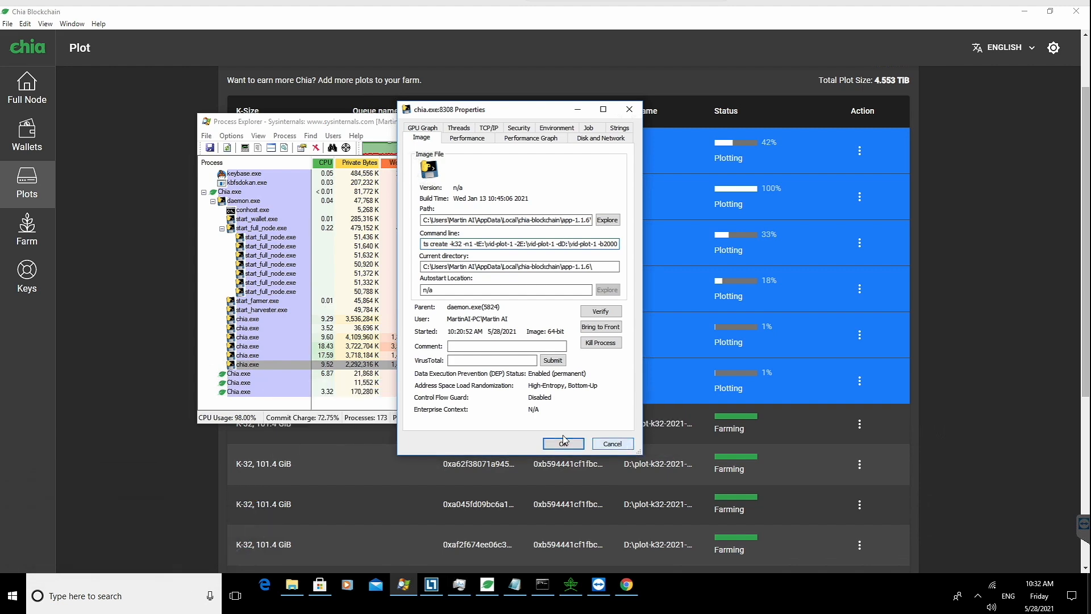
left_click(612, 443)
Step: Select the chia.exe plotting processes one by one to compare their command lines
mouse_move(260, 349)
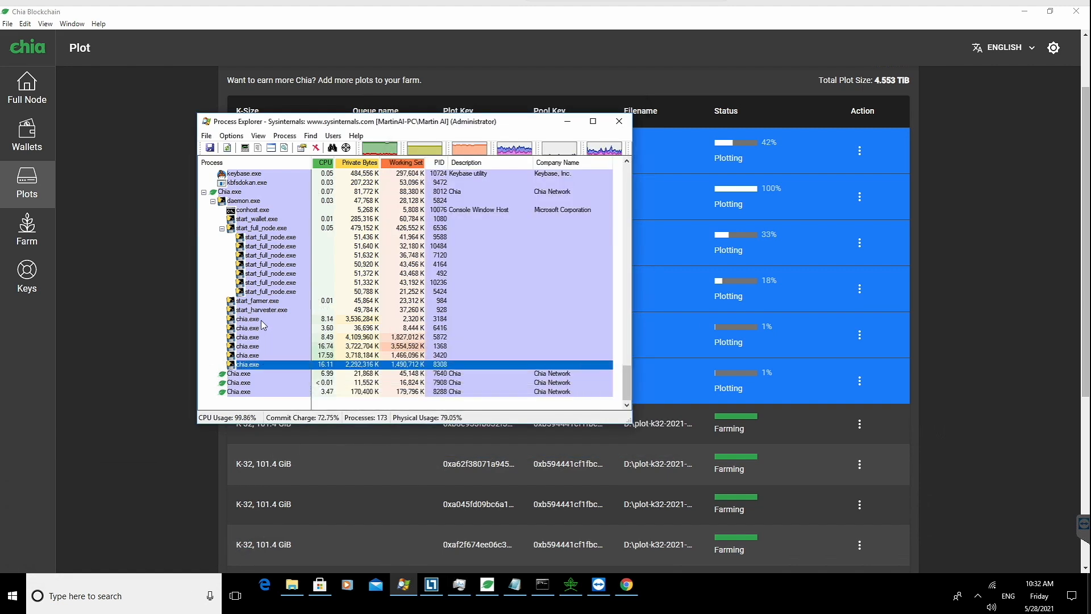
left_click(262, 320)
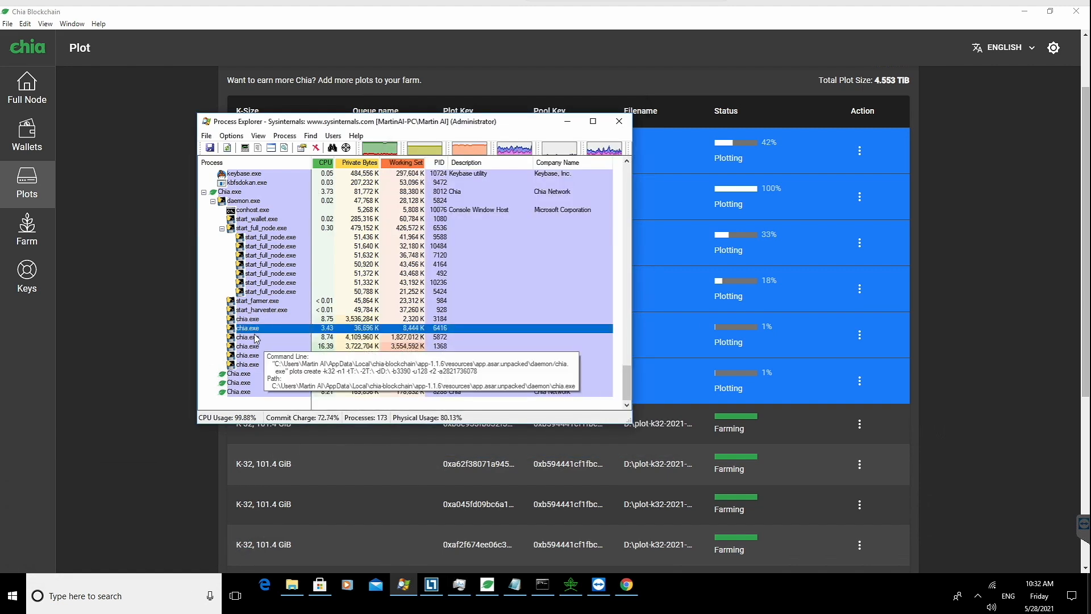
left_click(255, 338)
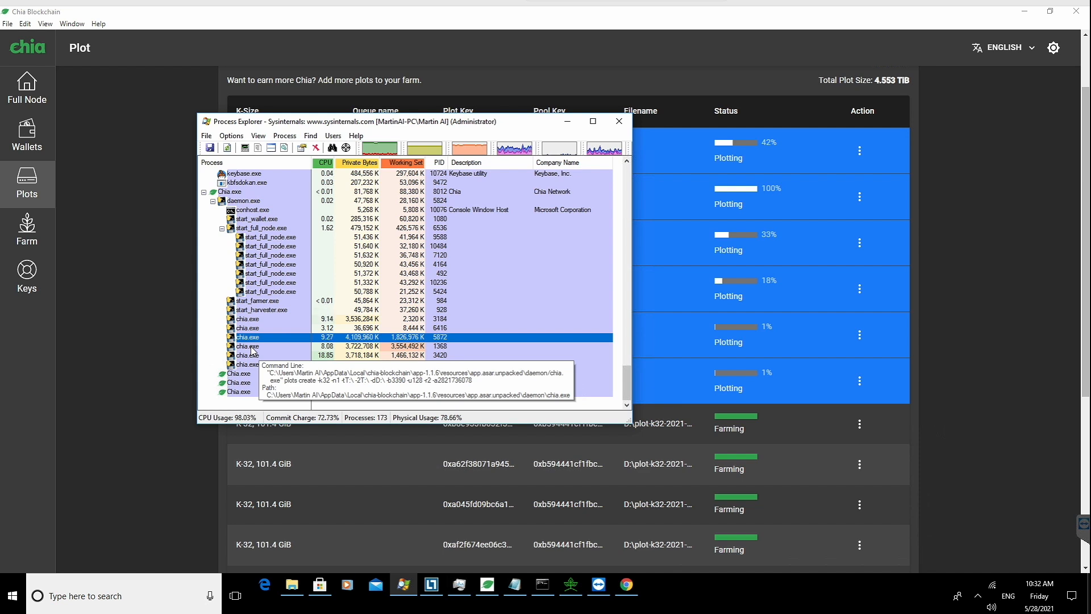
left_click(248, 365)
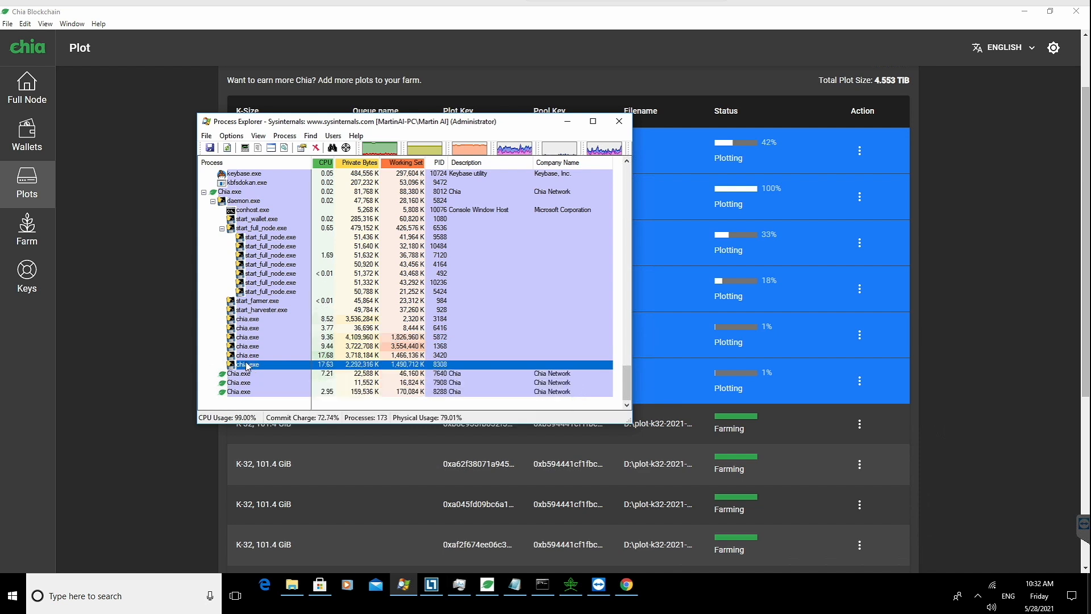
Step: Reopen the properties of the last chia.exe process and read the end of its command line
right_click(247, 366)
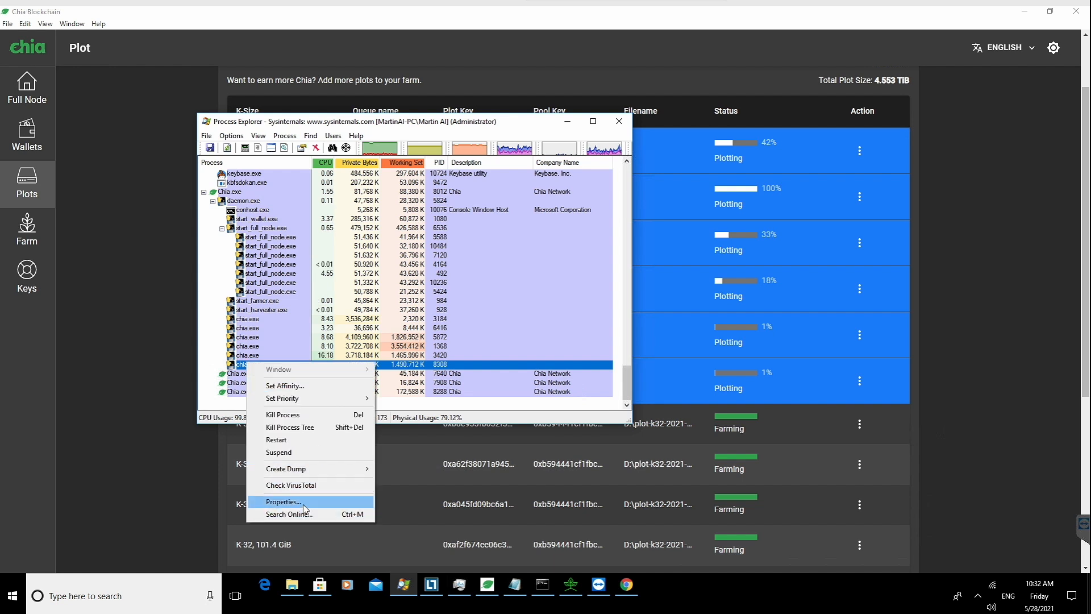
left_click(283, 501)
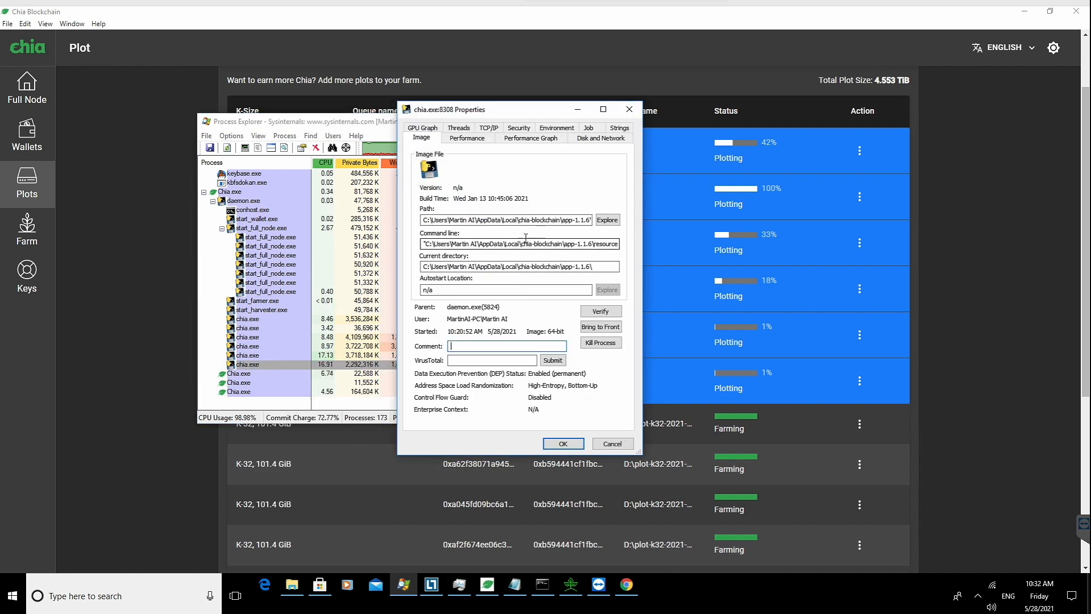
left_click_drag(622, 245, 620, 244)
left_click(601, 244)
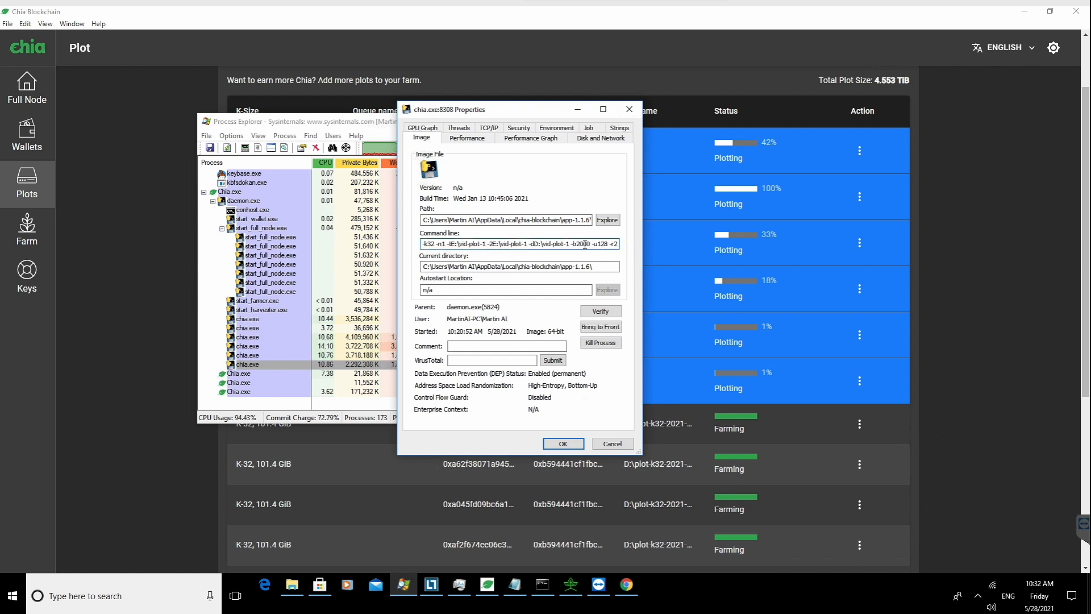
left_click_drag(591, 245, 578, 245)
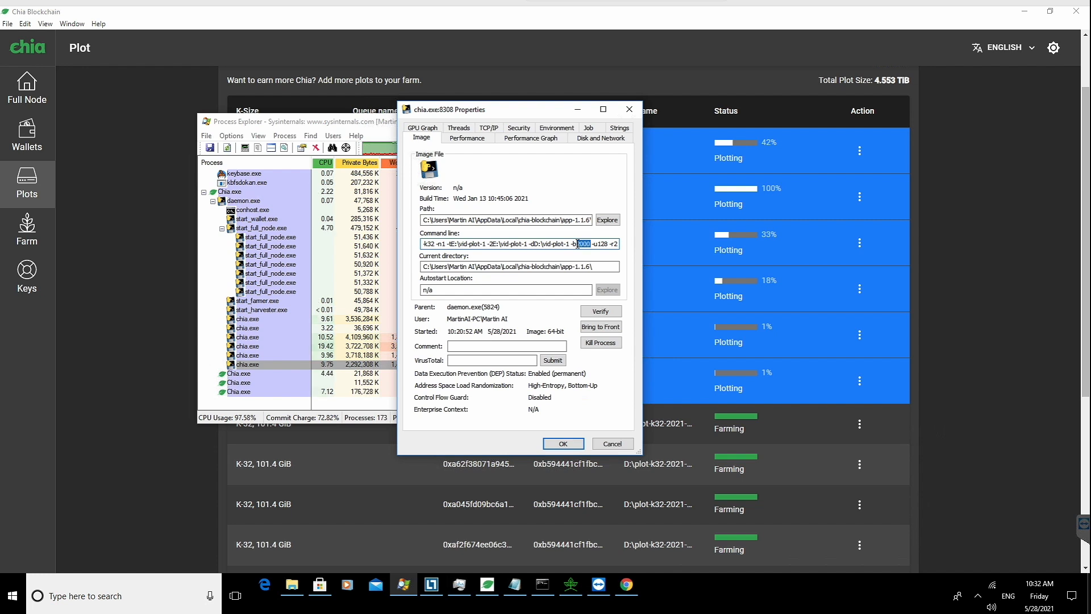
left_click(587, 244)
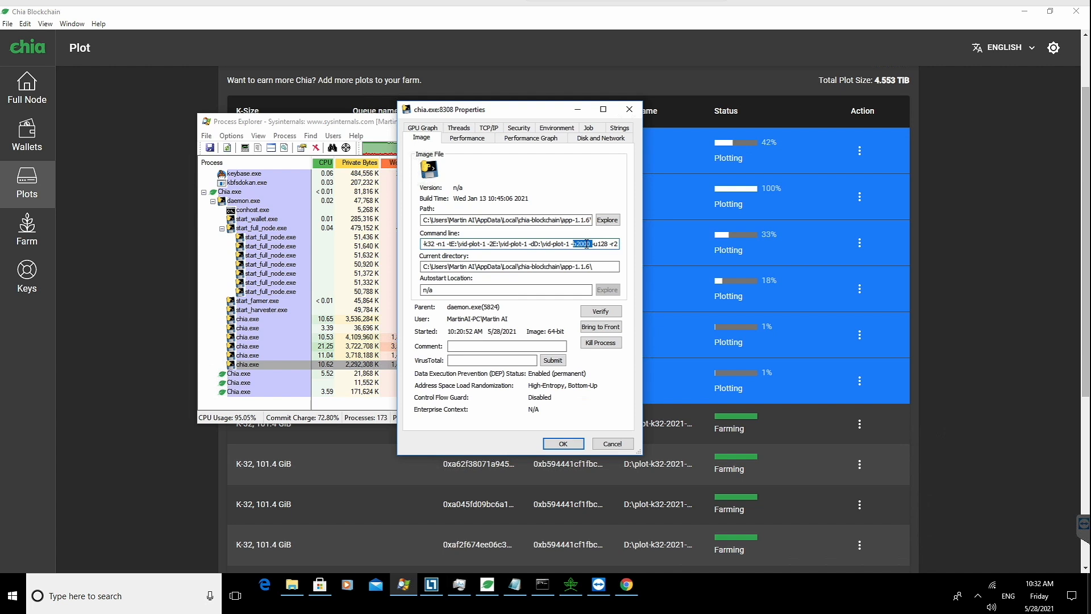
key("Right")
key("Right")
key("Right")
key("End")
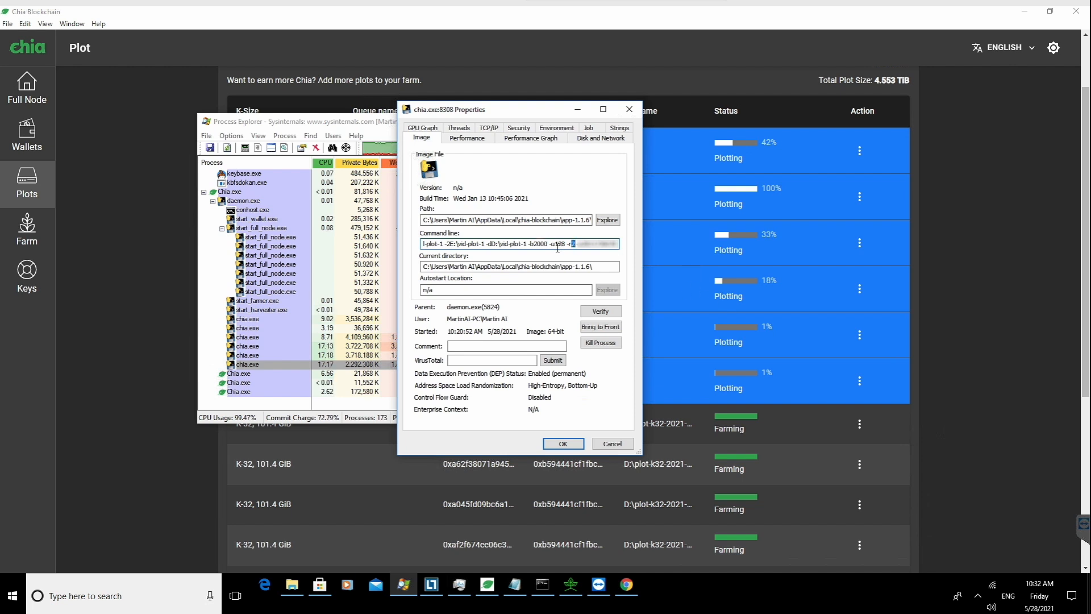
left_click(575, 442)
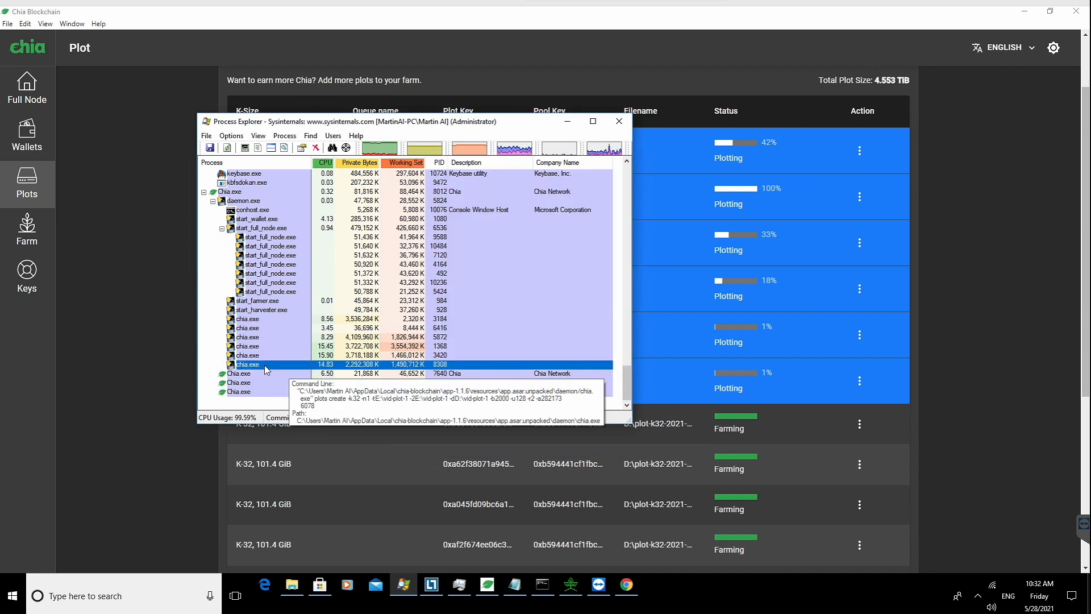
Step: Kill the chia.exe process that is creating the vid-plot-1 plot
right_click(265, 365)
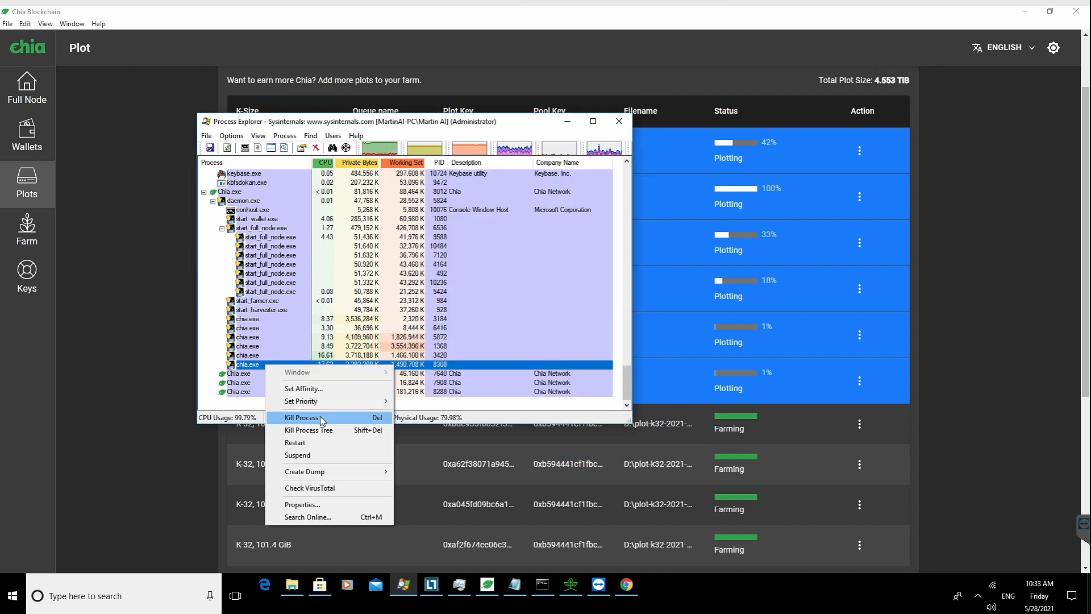
left_click(321, 419)
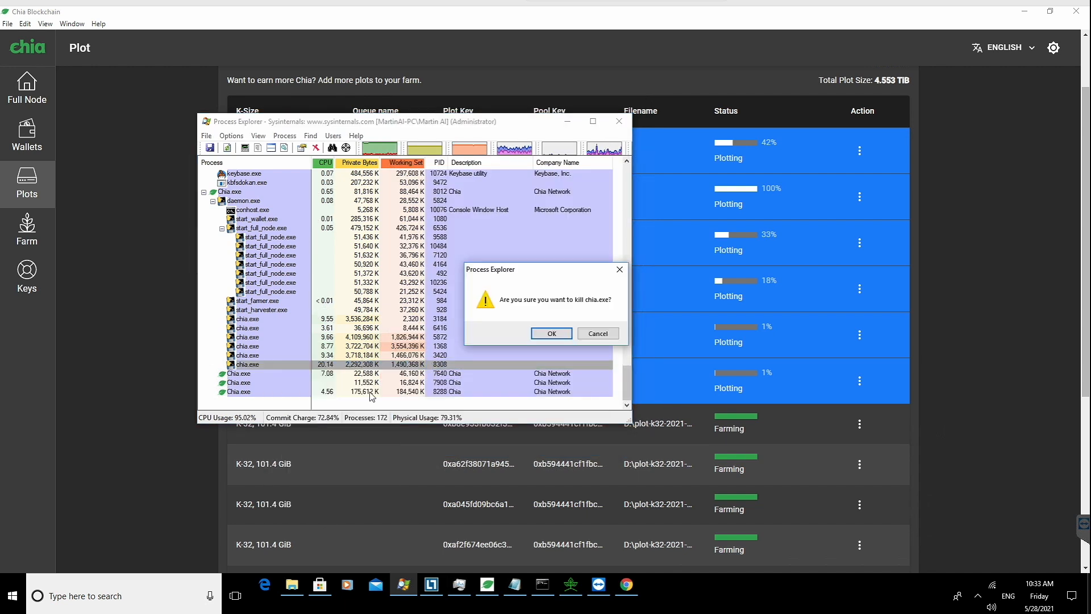
left_click(552, 334)
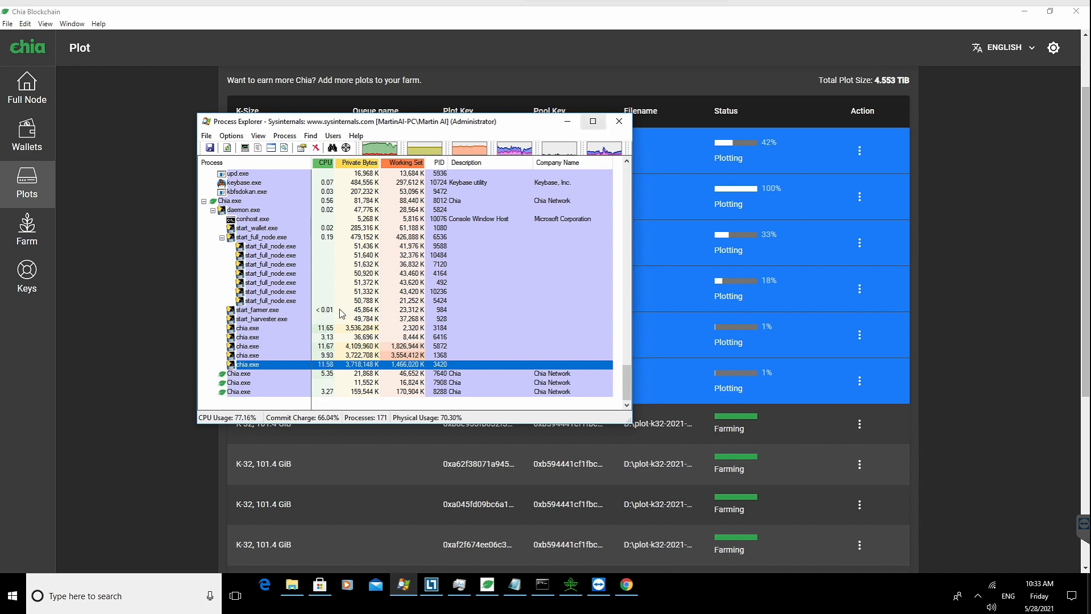
Step: Return to the plots list and open the vid-plot-1 plot's action menu, then dismiss it
mouse_move(239, 370)
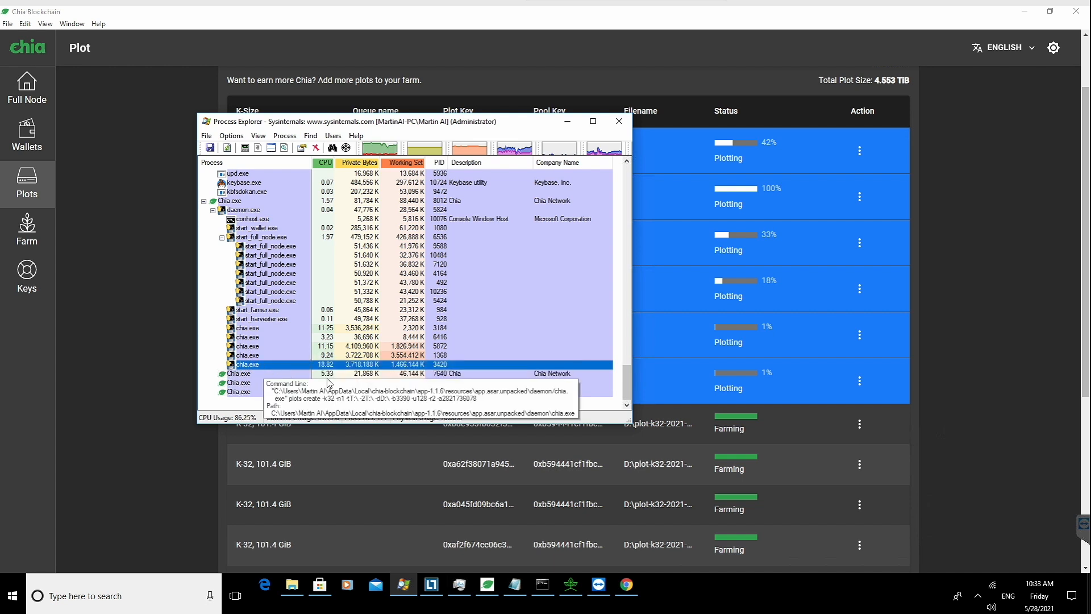
left_click(954, 272)
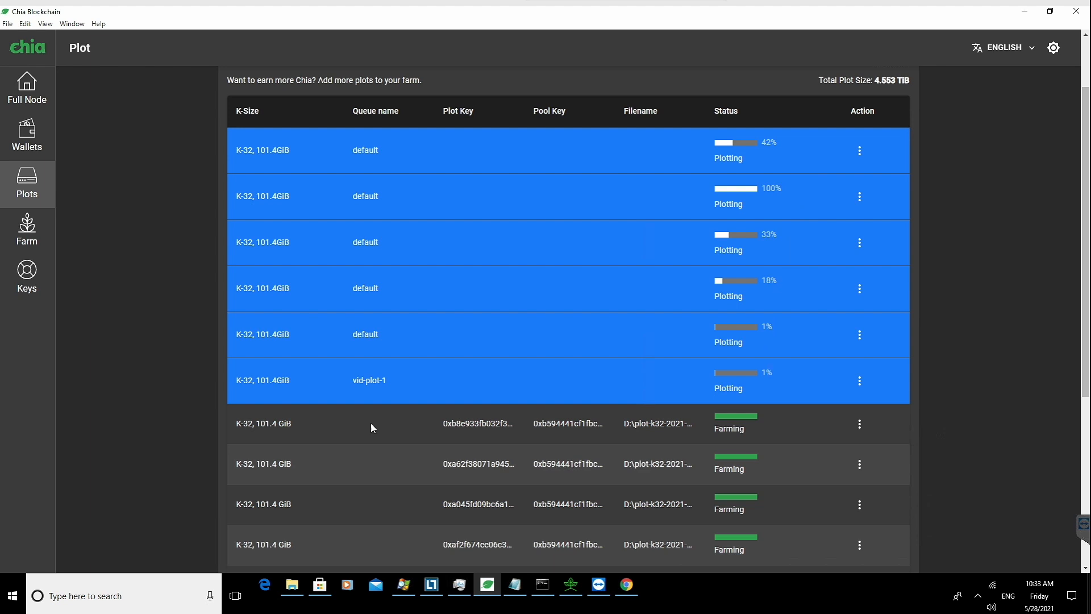
left_click(862, 387)
left_click(407, 379)
Step: Open the vid-plot-1 temporary folder on WD SSD 2GB (E:) in File Explorer and browse its files
left_click(292, 585)
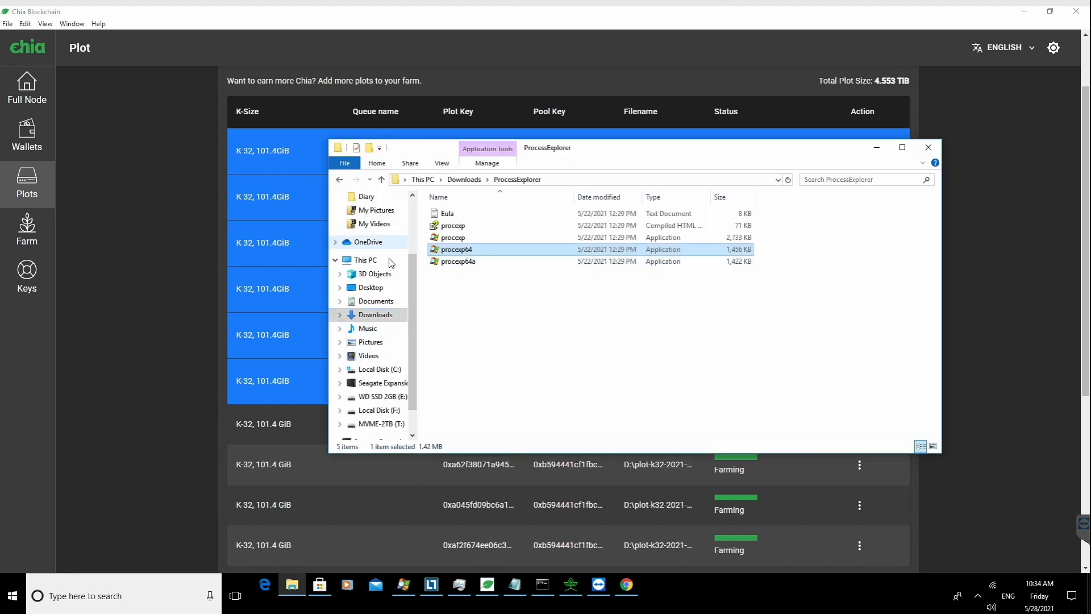
left_click(378, 369)
left_click(373, 397)
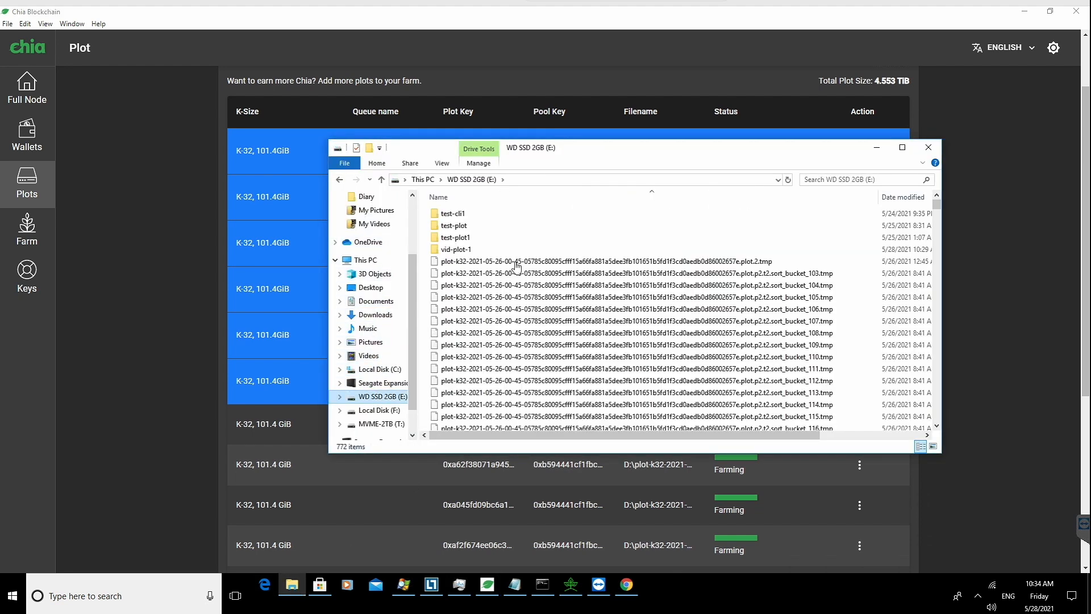
double_click(456, 250)
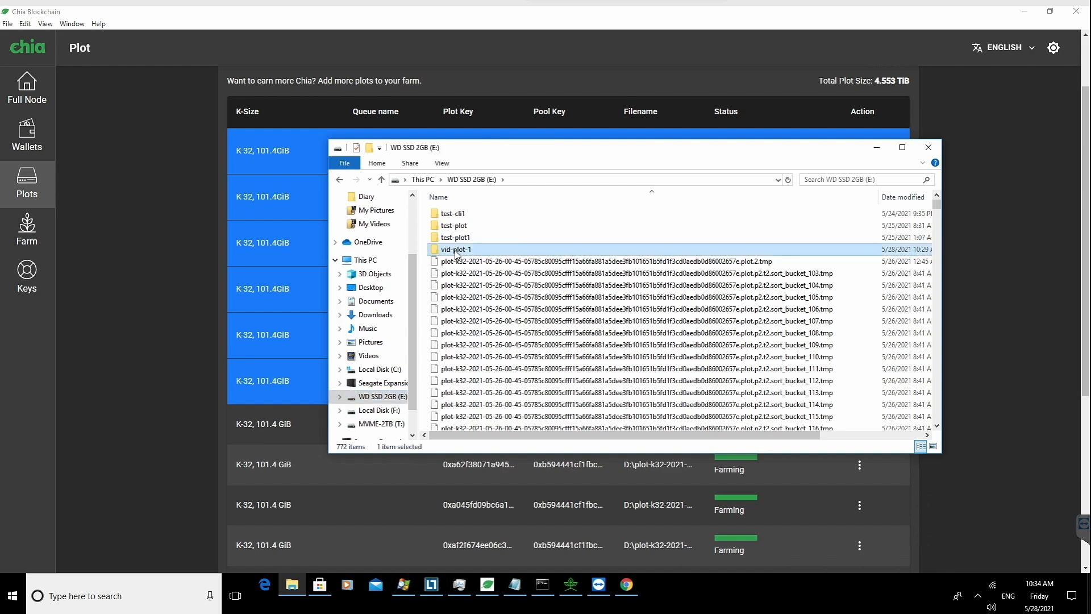
scroll(575, 277, "down", 10)
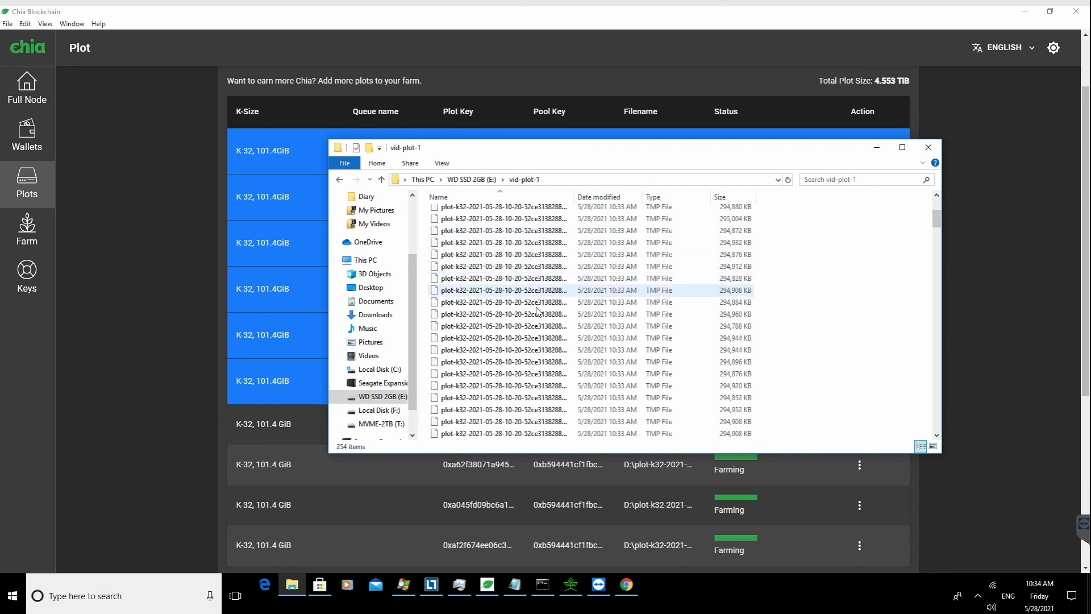
scroll(538, 307, "up", 5)
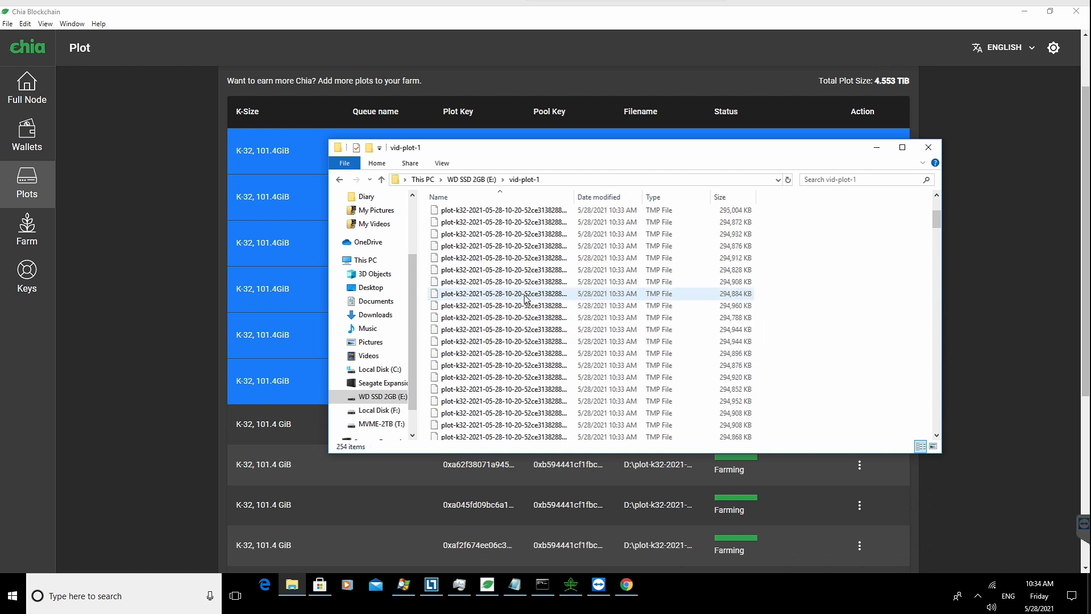
Step: Examine the sizes of the temporary files further down the vid-plot-1 folder list
scroll(523, 299, "down", 5)
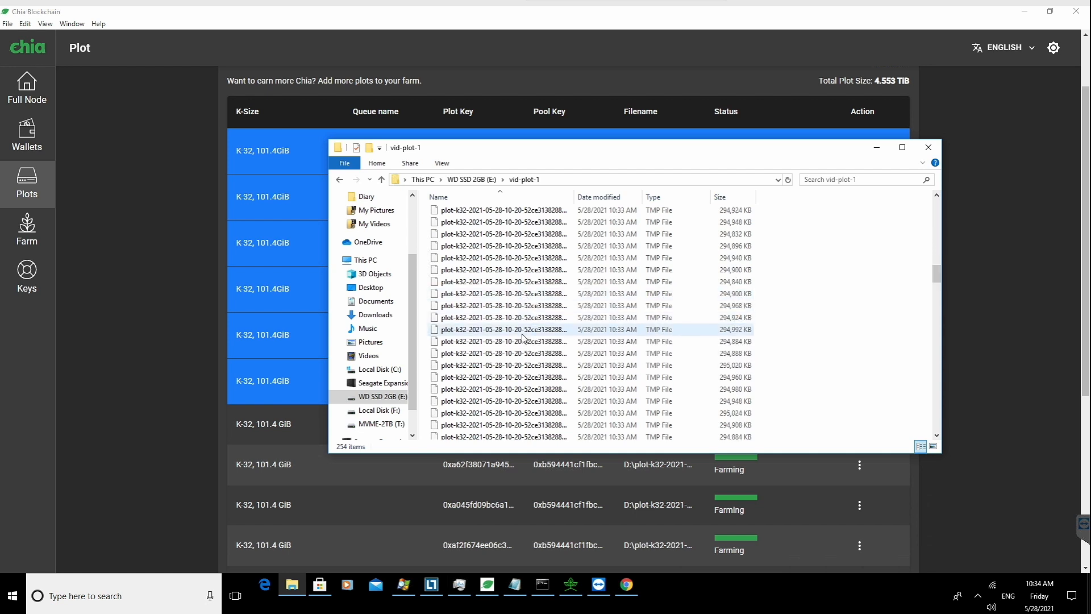
scroll(521, 335, "down", 6)
scroll(524, 341, "down", 5)
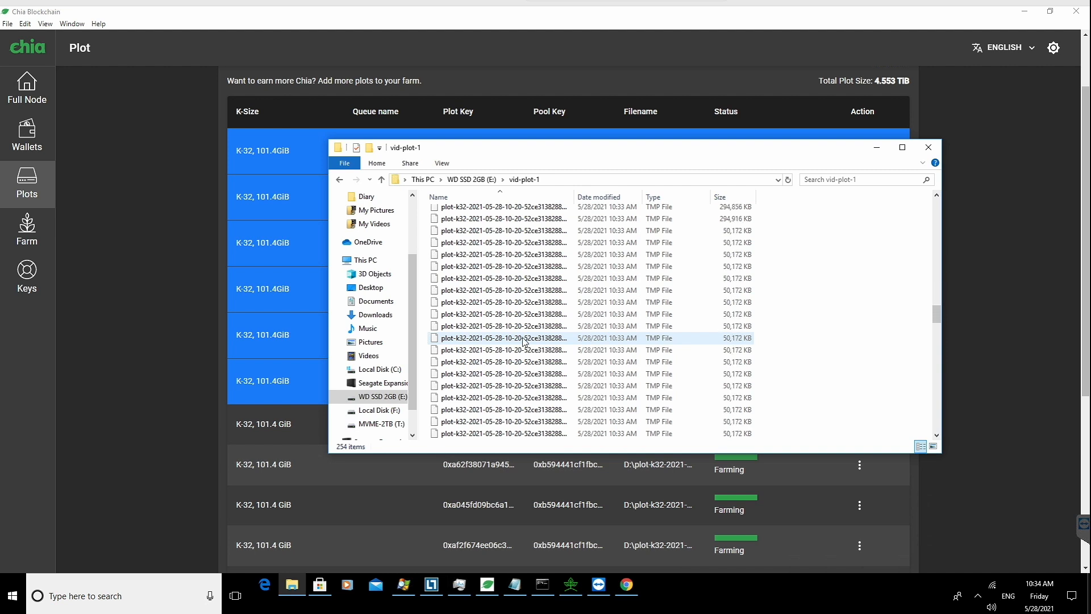
scroll(523, 341, "down", 5)
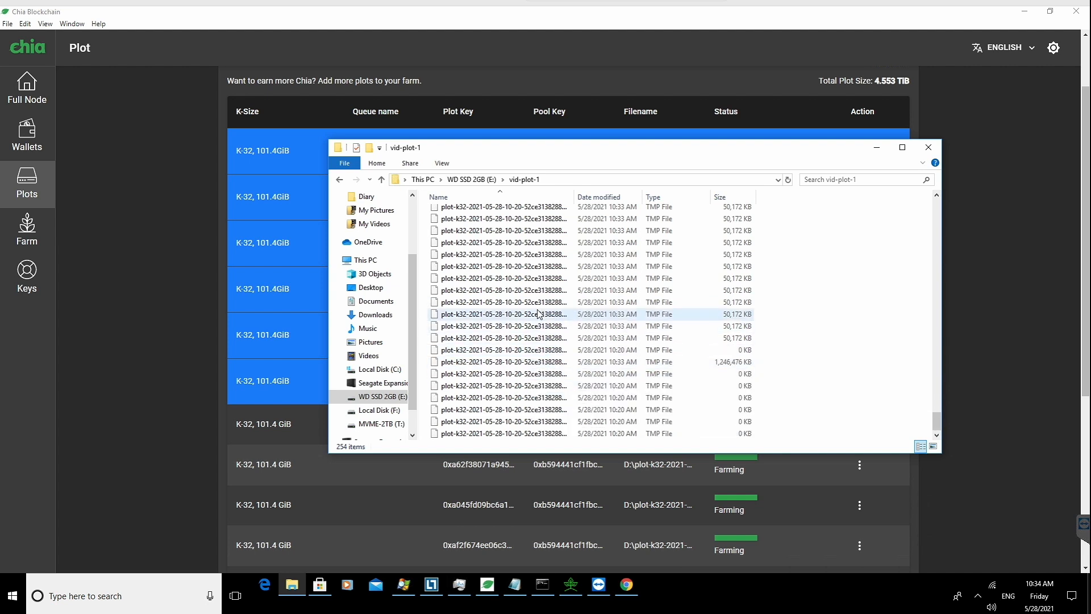
scroll(536, 319, "up", 2)
scroll(521, 352, "up", 1)
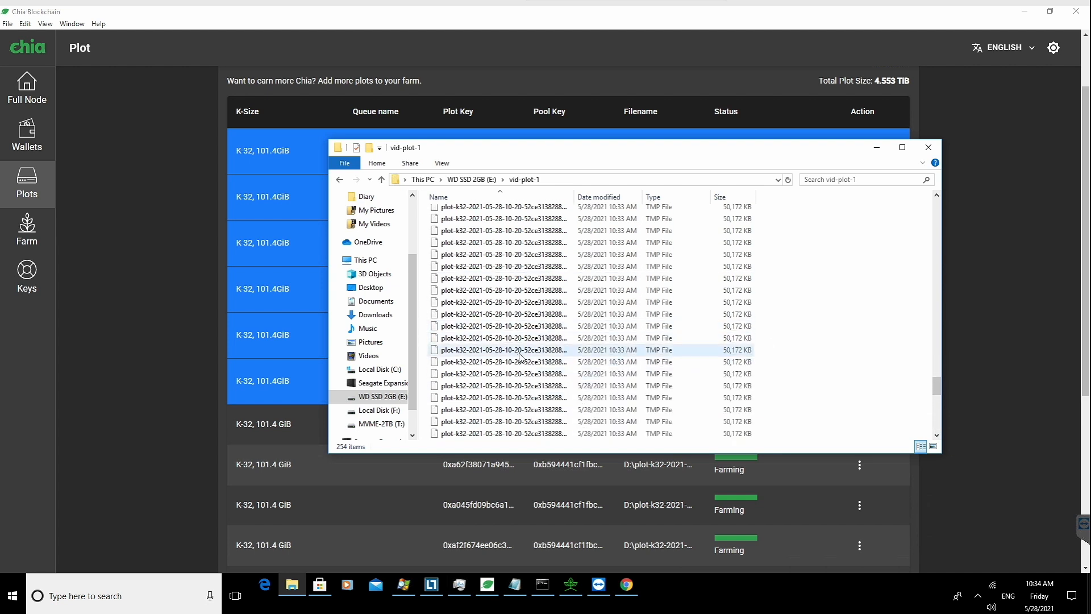
scroll(520, 356, "down", 2)
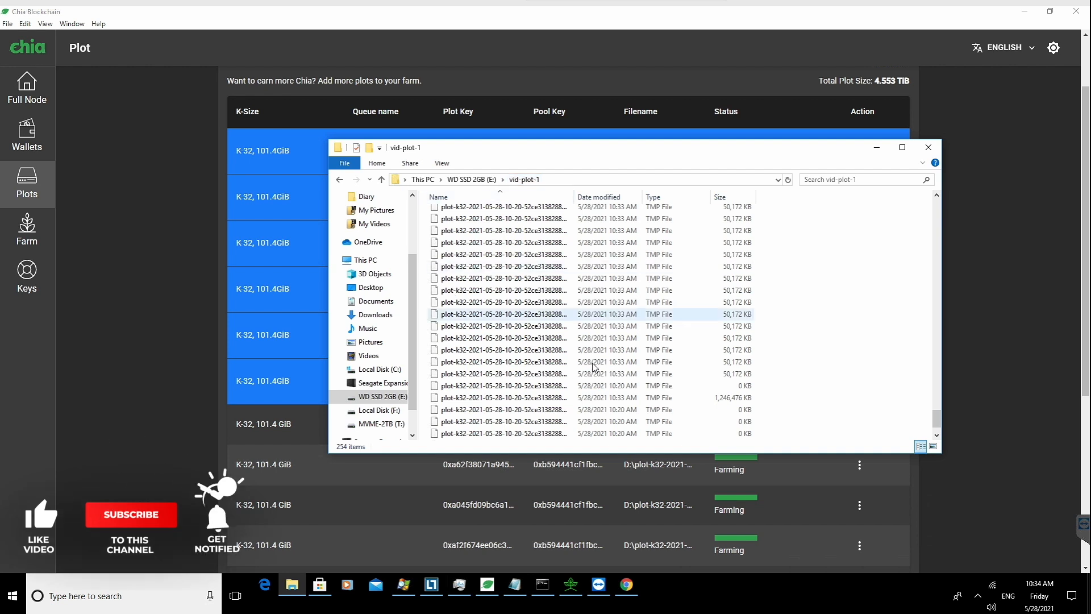
Step: Select all temporary files in the vid-plot-1 folder and delete them
left_click(494, 360)
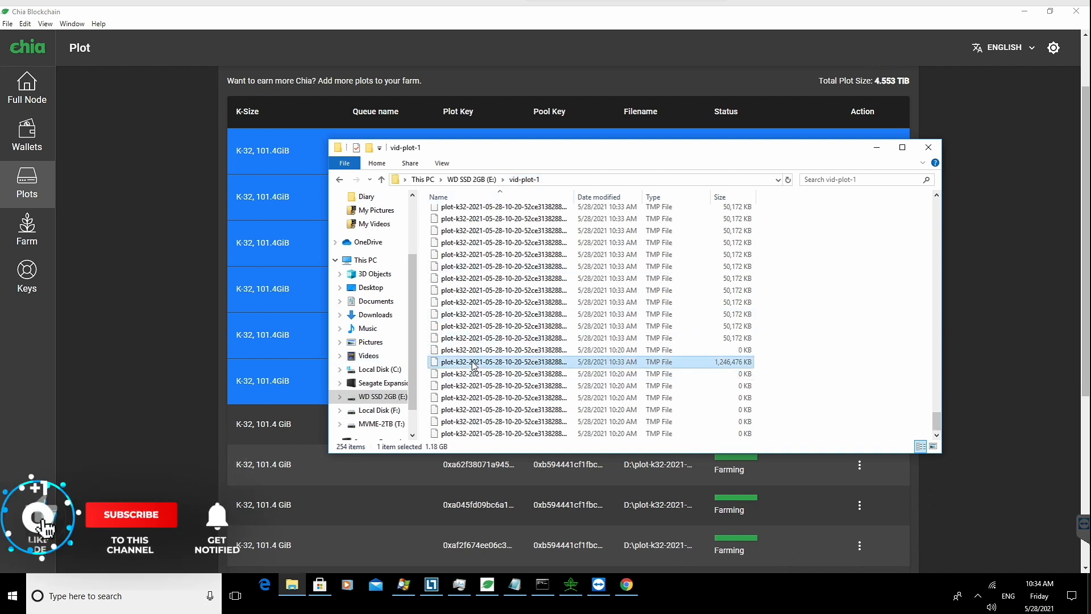
key("super+a")
key("ctrl+a")
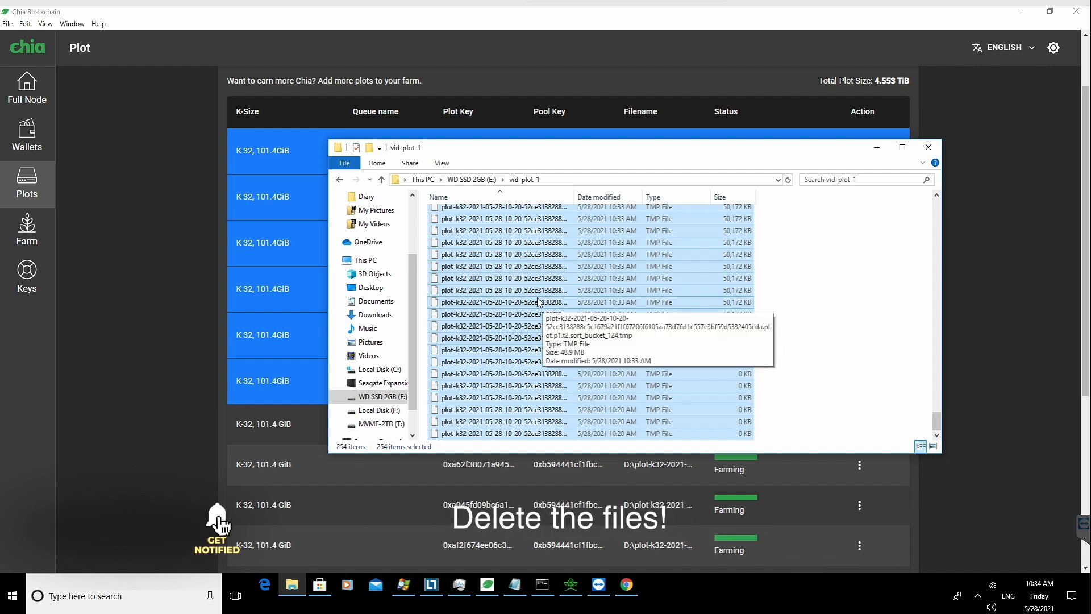
right_click(543, 304)
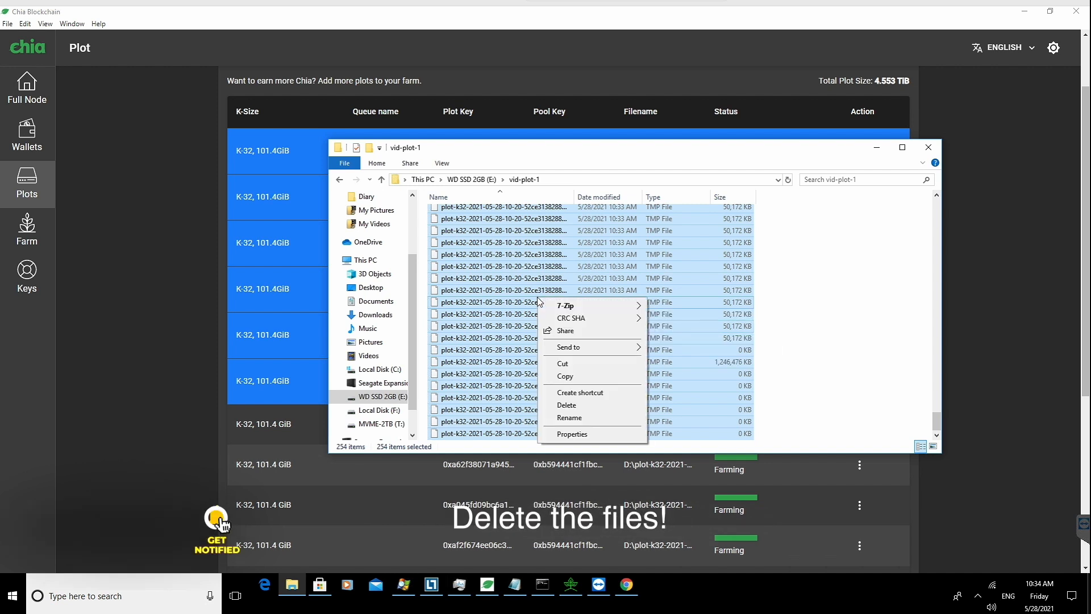
left_click(585, 406)
left_click(590, 304)
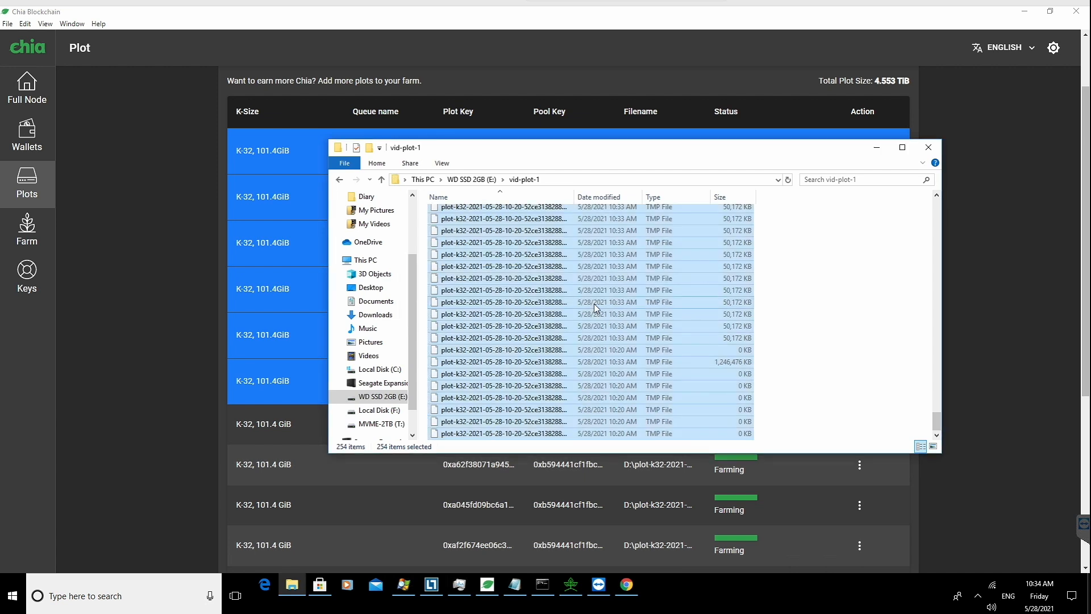